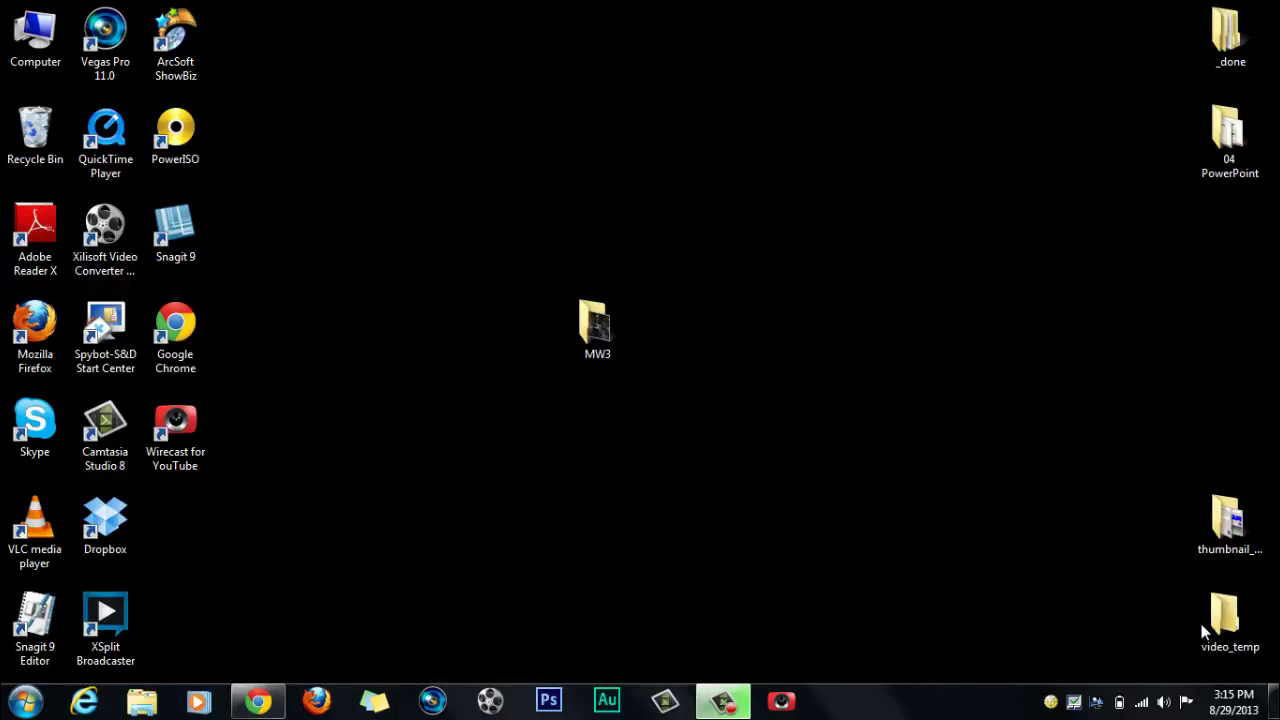
- Search for mmc from the Start menu and launch it to open an empty Console1
left_click(25, 700)
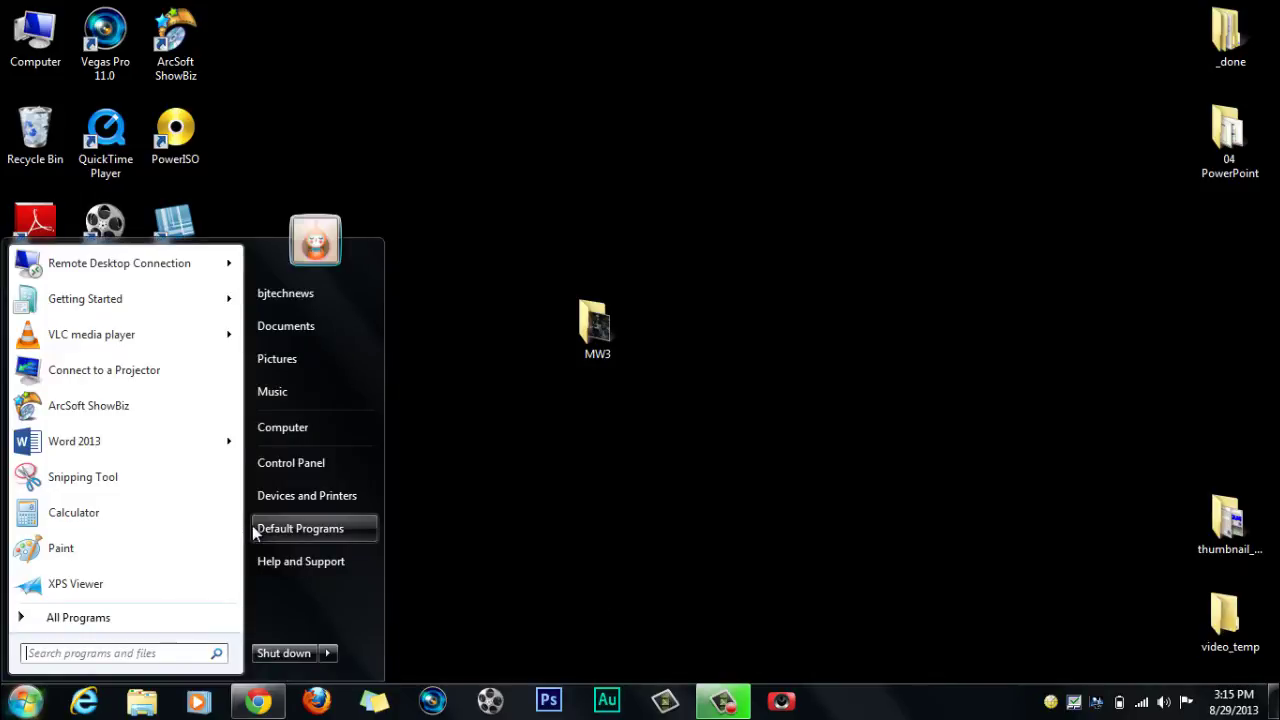
left_click(152, 659)
type("mmc")
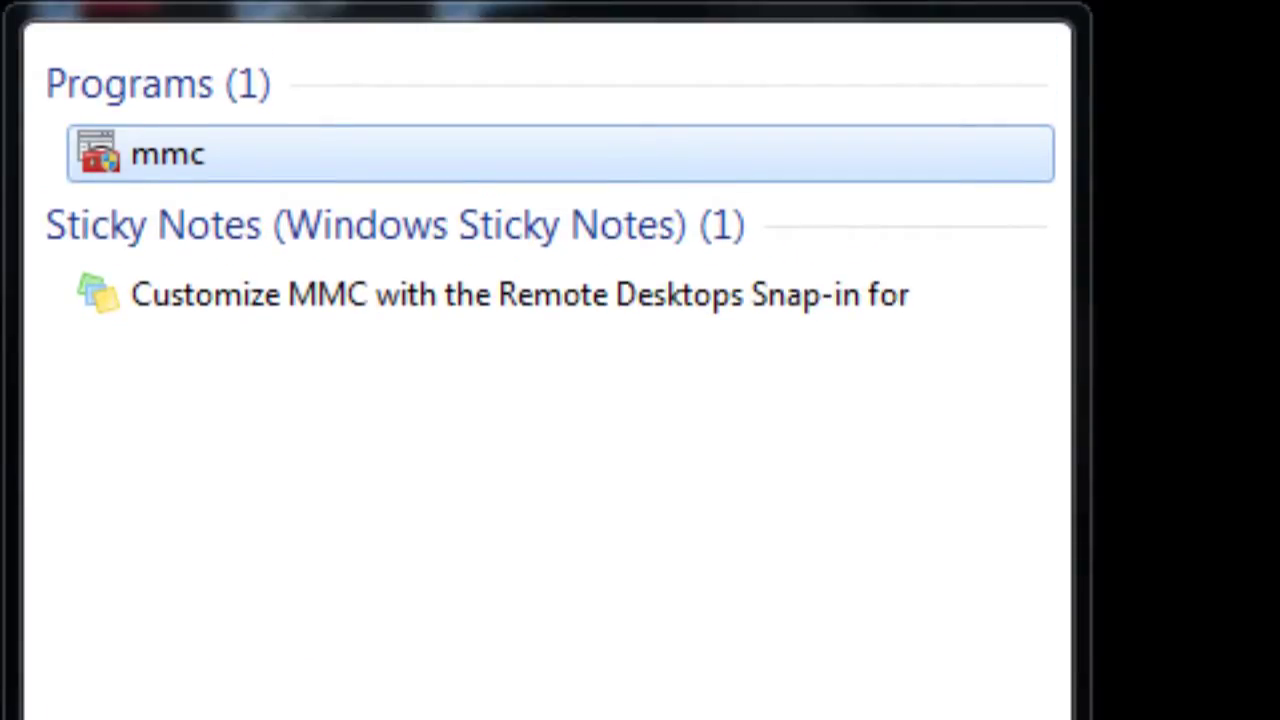
key("Return")
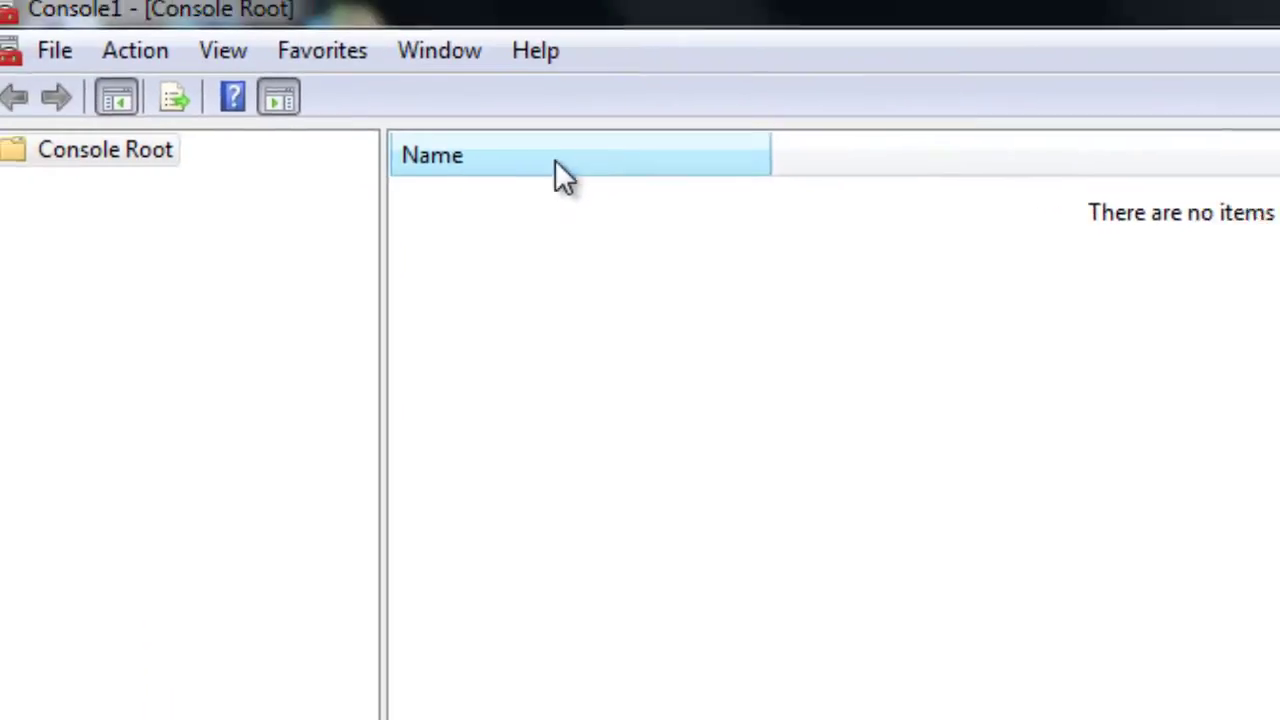
- Browse the Available snap-ins list in Add/Remove Snap-in without adding anything
left_click(66, 62)
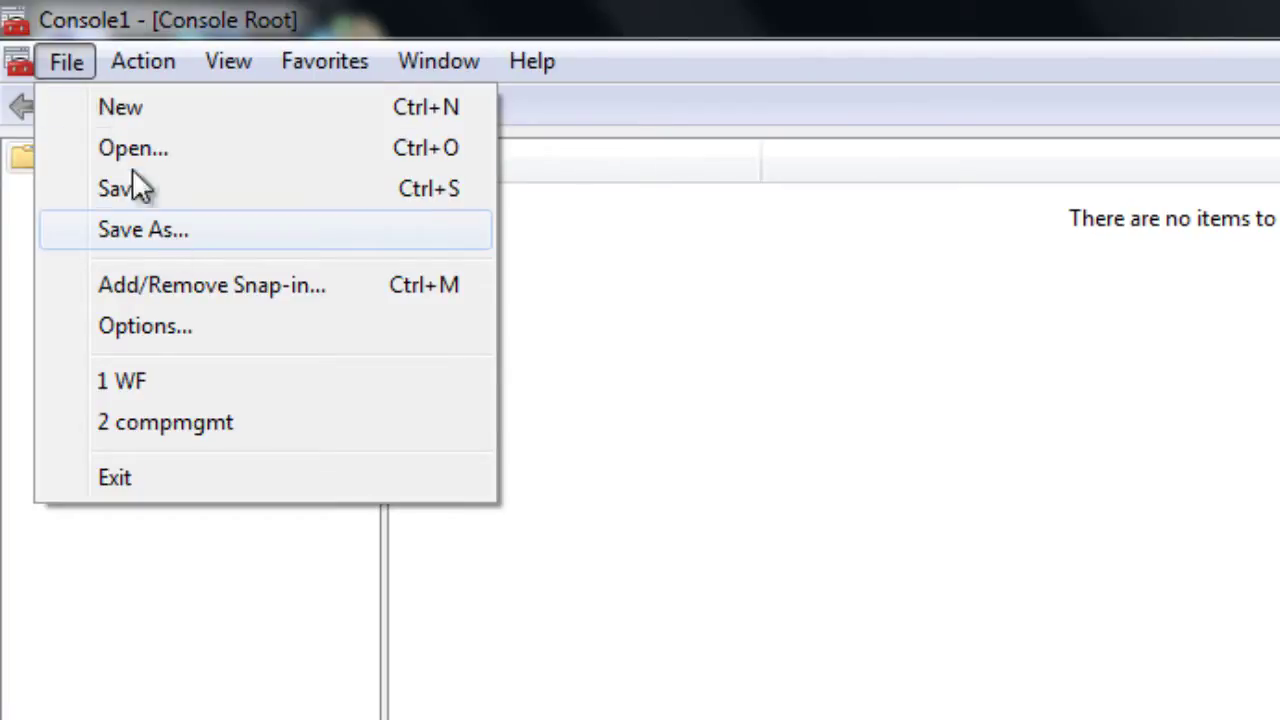
left_click(160, 283)
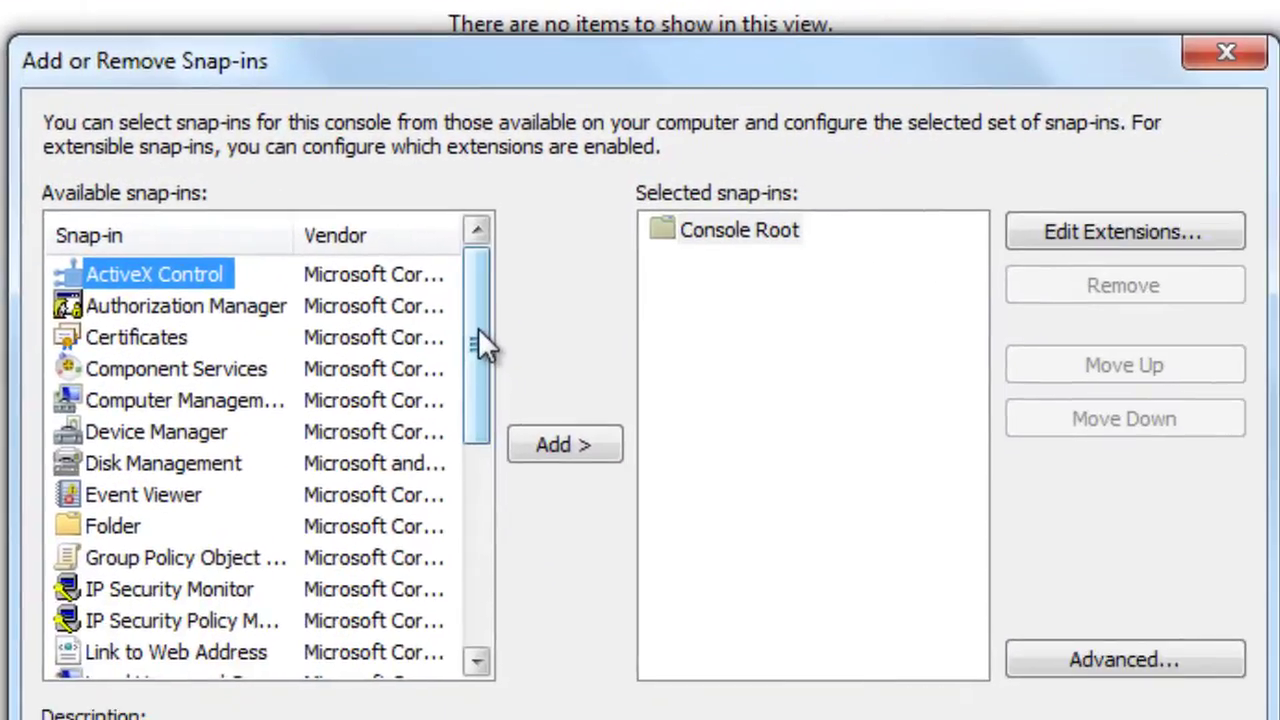
left_click_drag(478, 331, 482, 240)
left_click_drag(481, 263, 487, 479)
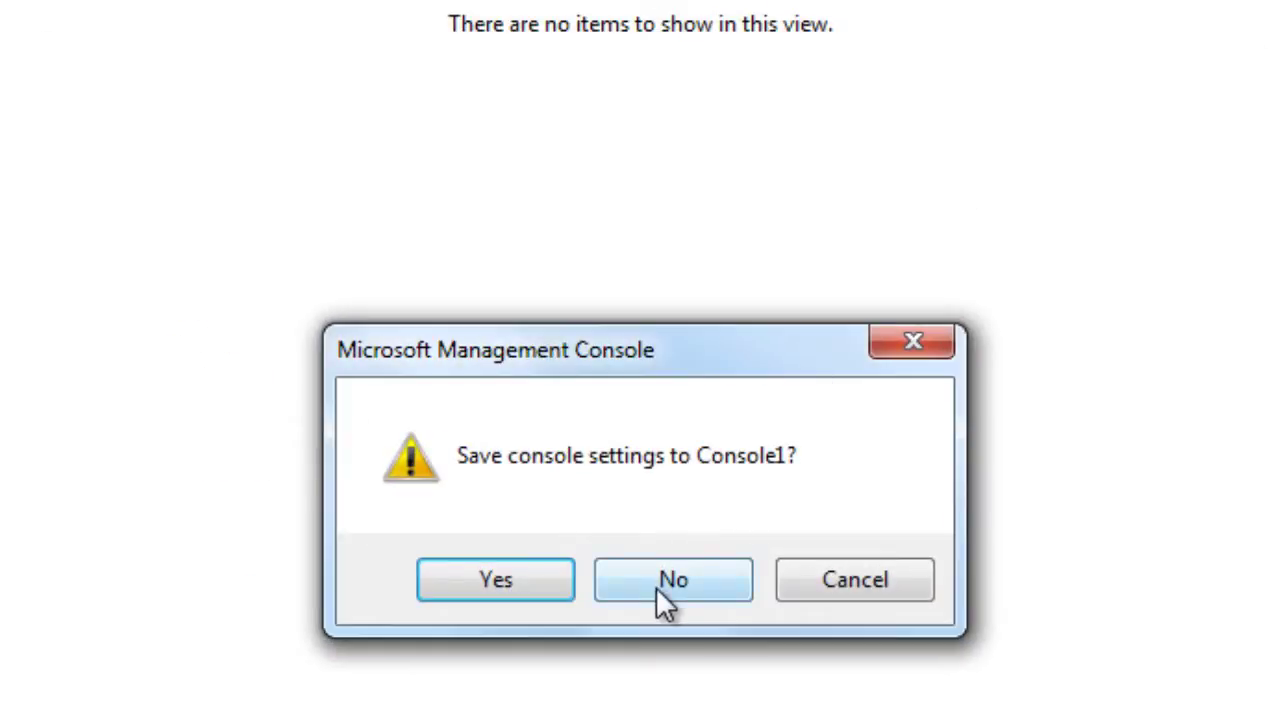
- Discard Console1 without saving and open Programs and Features in Control Panel
left_click(672, 580)
key("super")
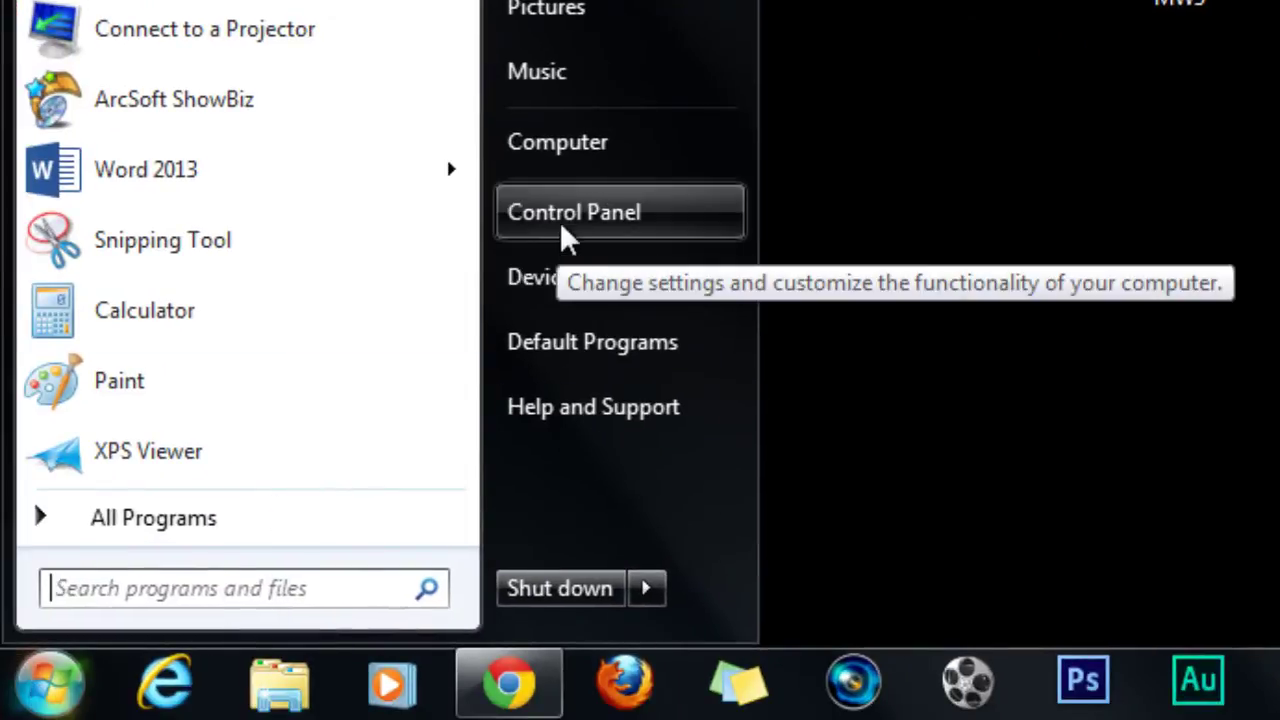
left_click(563, 228)
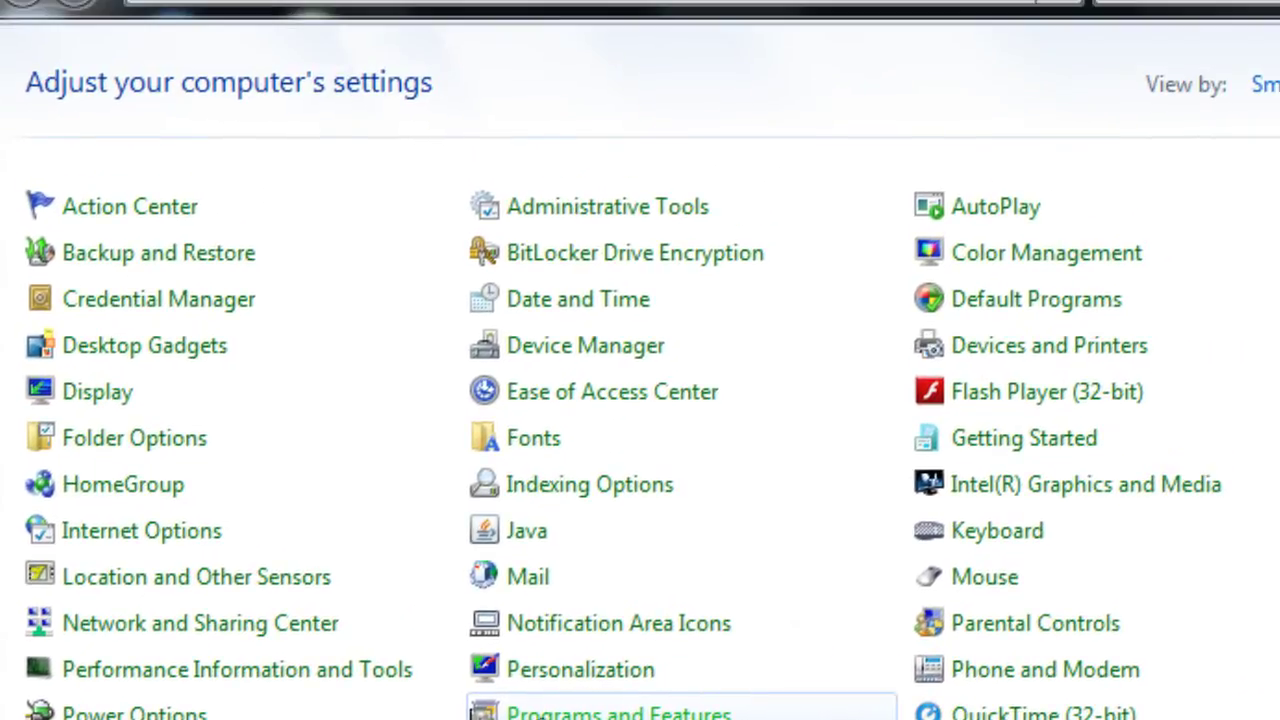
left_click(619, 712)
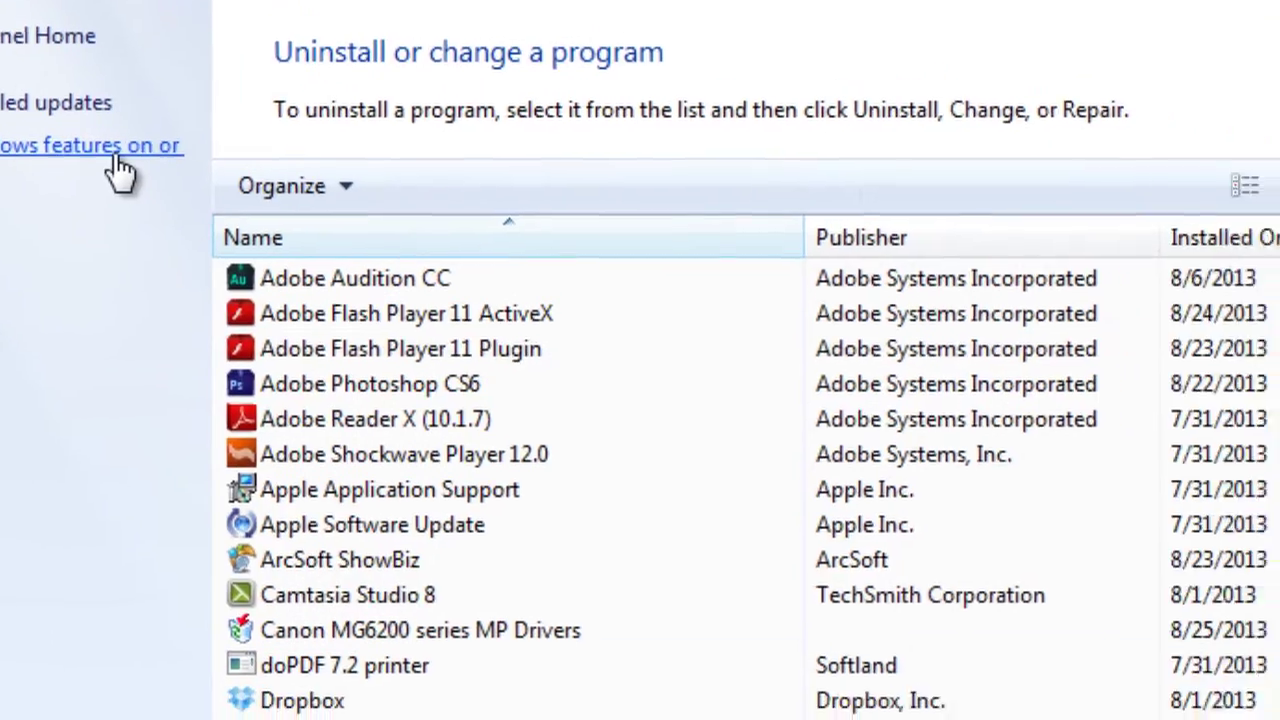
- Look through the Windows Features list and cancel it without changes
left_click(272, 200)
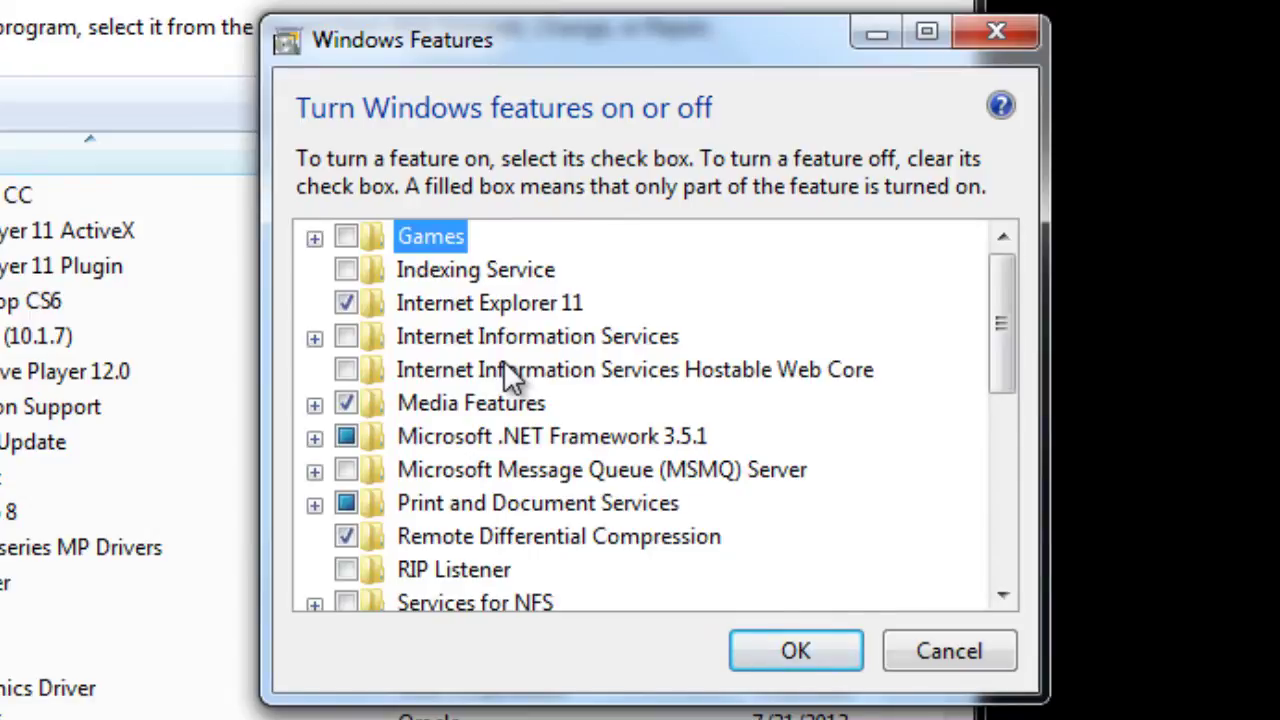
mouse_move(1012, 303)
left_mouse_down()
mouse_move(1024, 464)
mouse_move(1017, 288)
left_mouse_up()
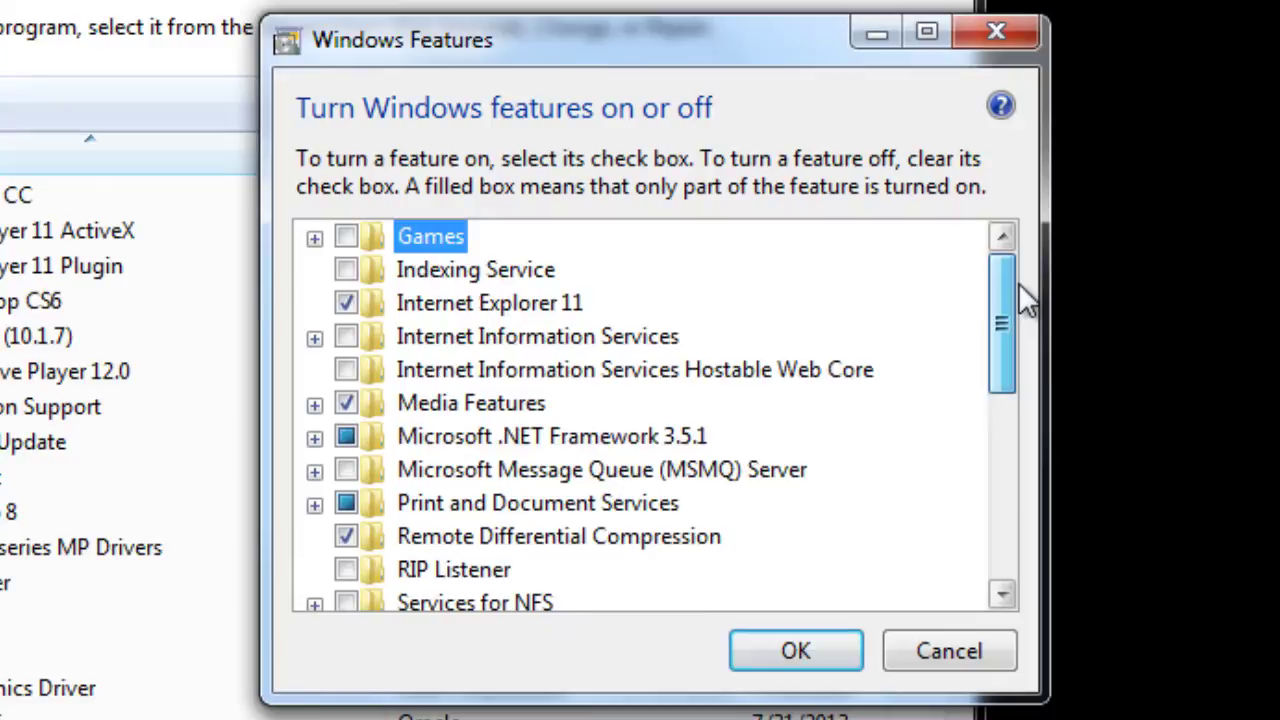
left_click(948, 651)
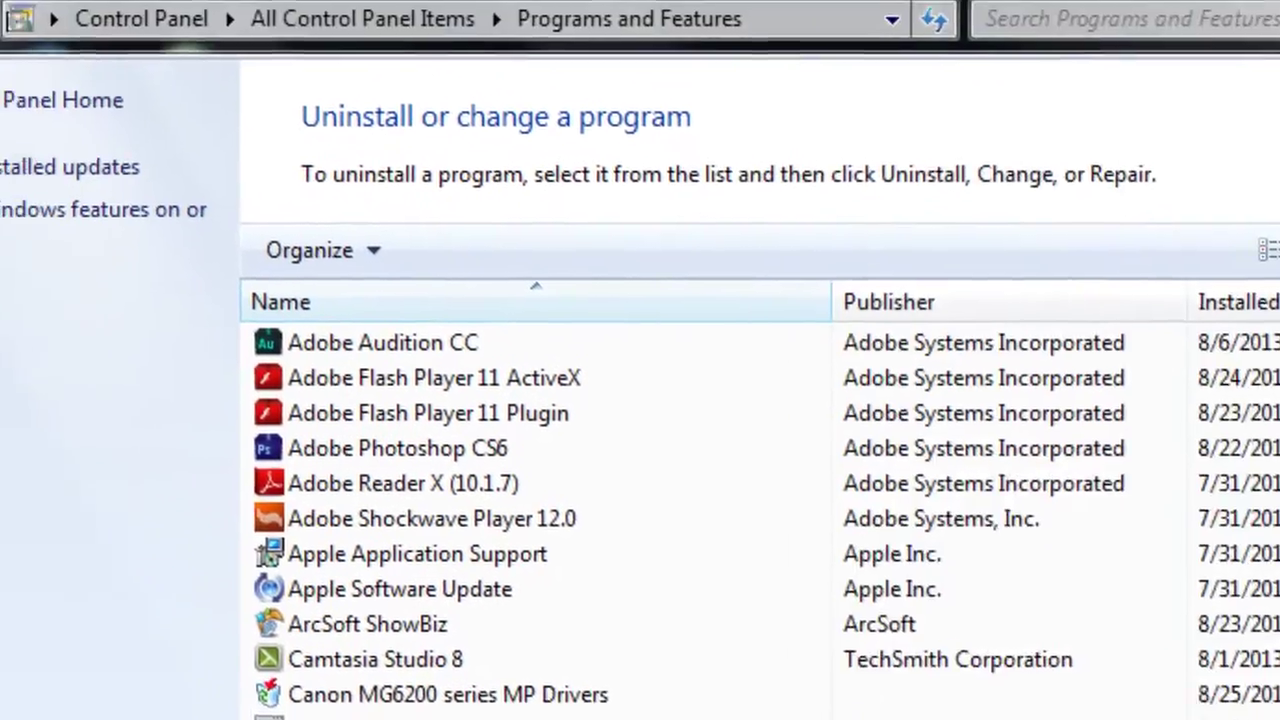
- Close Programs and Features and run the downloaded RSAT .msu installer from its folder
key("alt+F4")
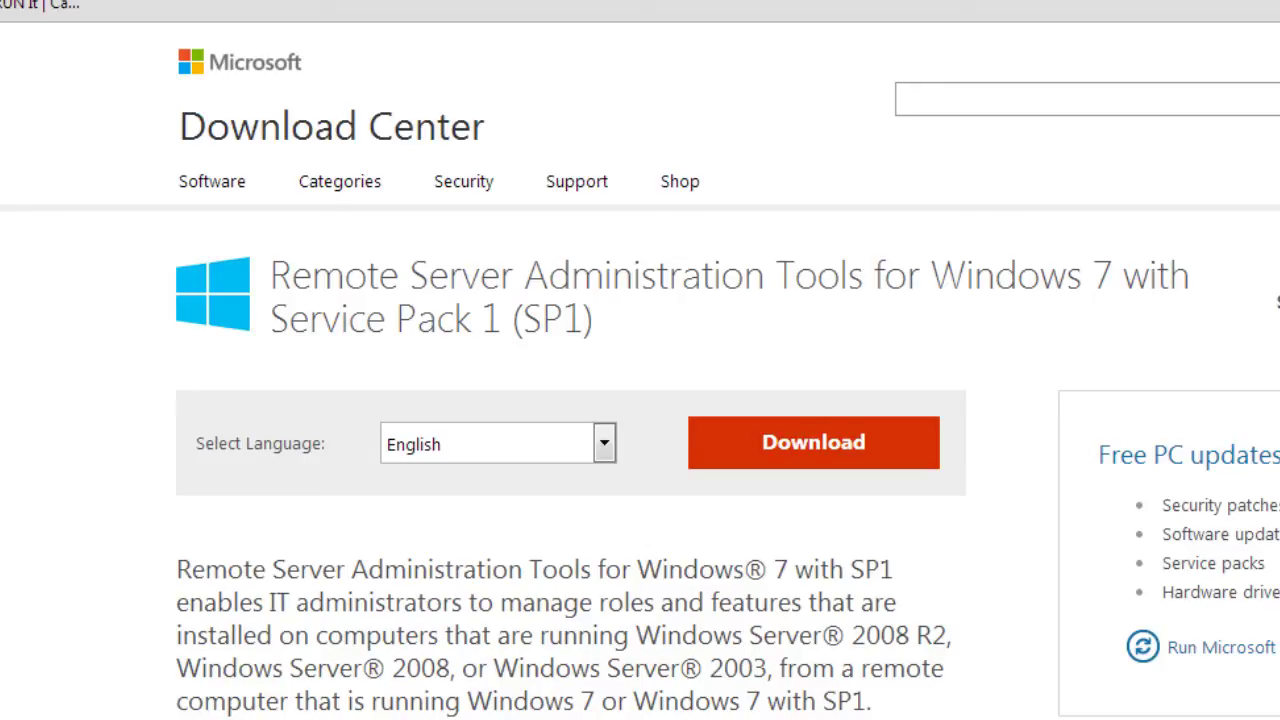
scroll(640, 370, "down", 3)
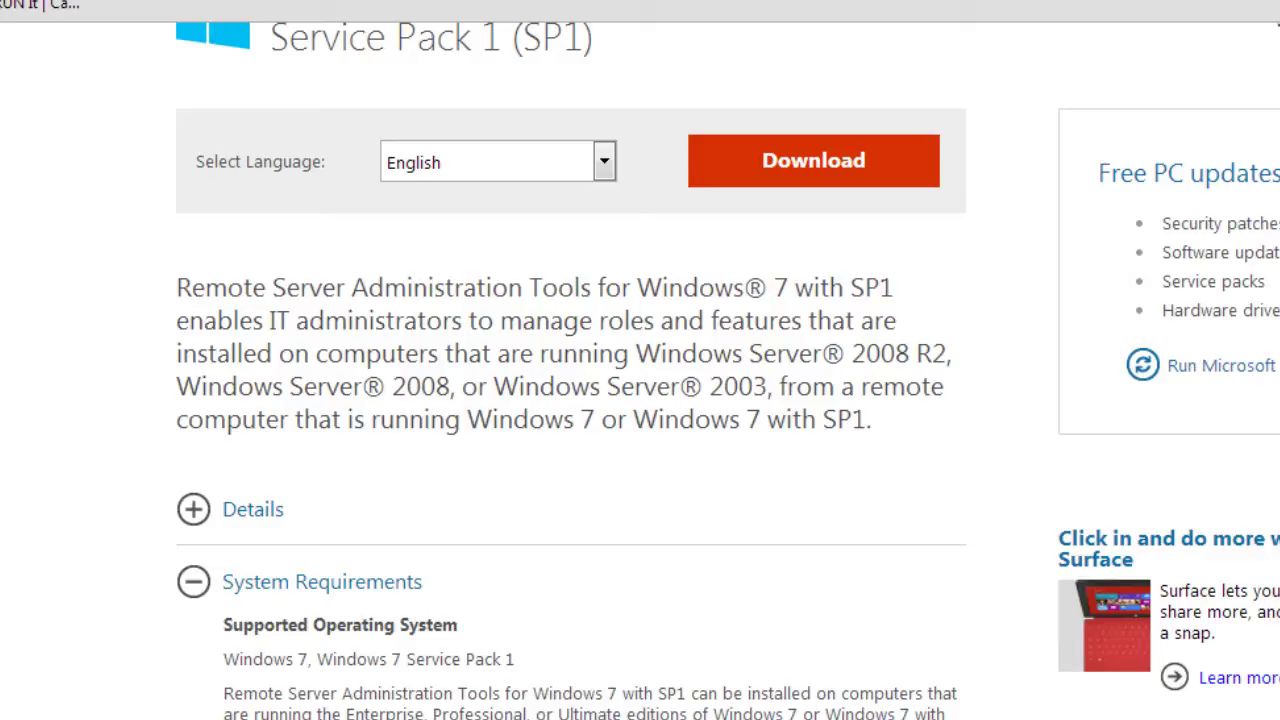
left_click(157, 719)
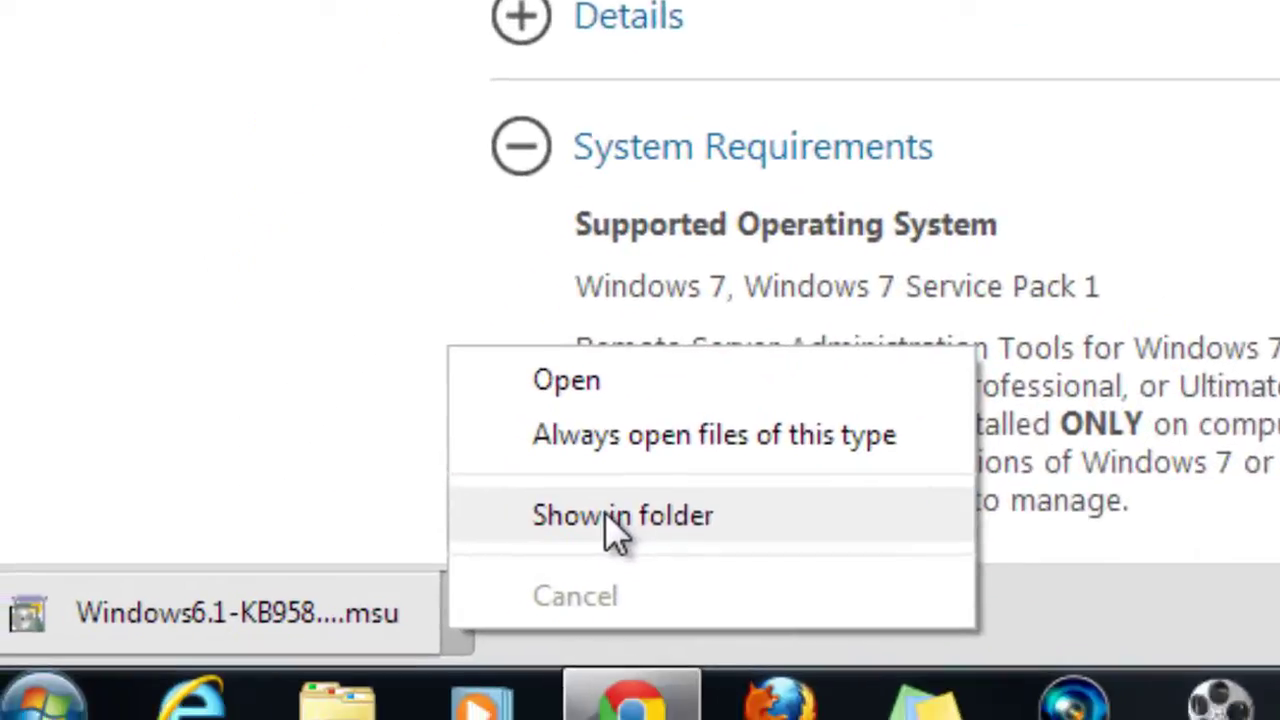
left_click(247, 719)
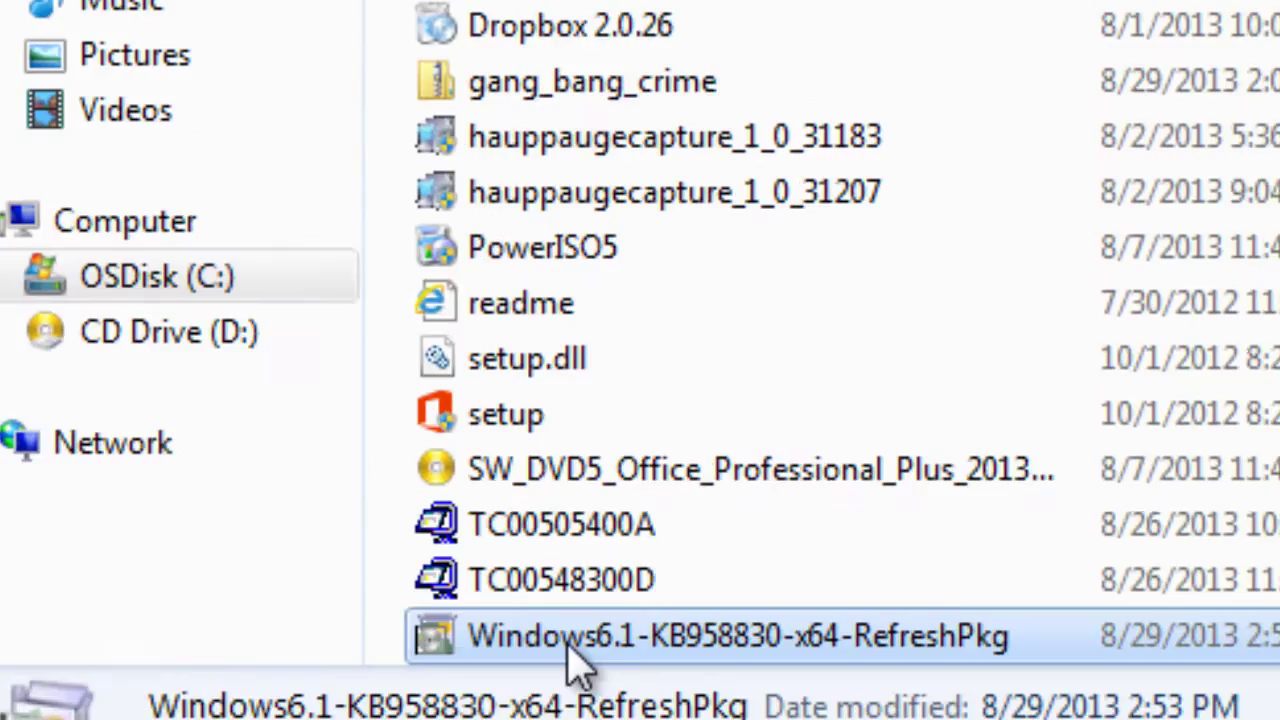
double_click(566, 643)
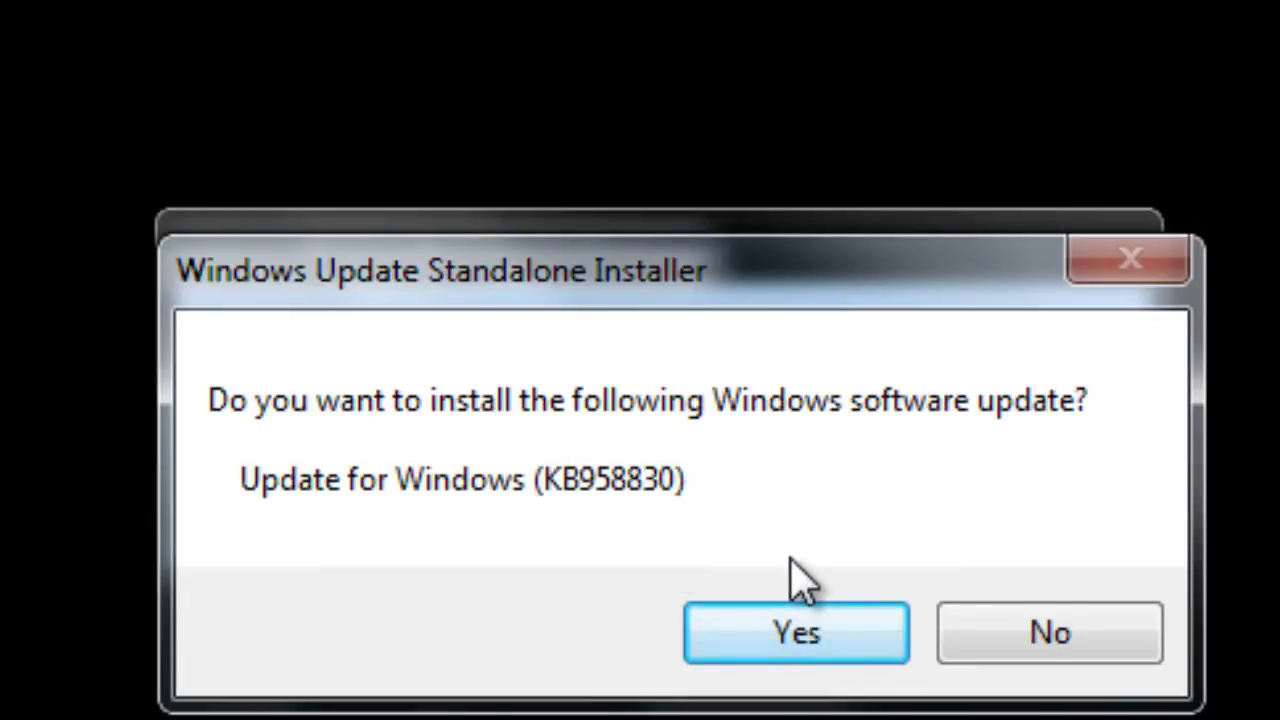
- Confirm installing update KB958830 and accept its license terms
left_click(795, 640)
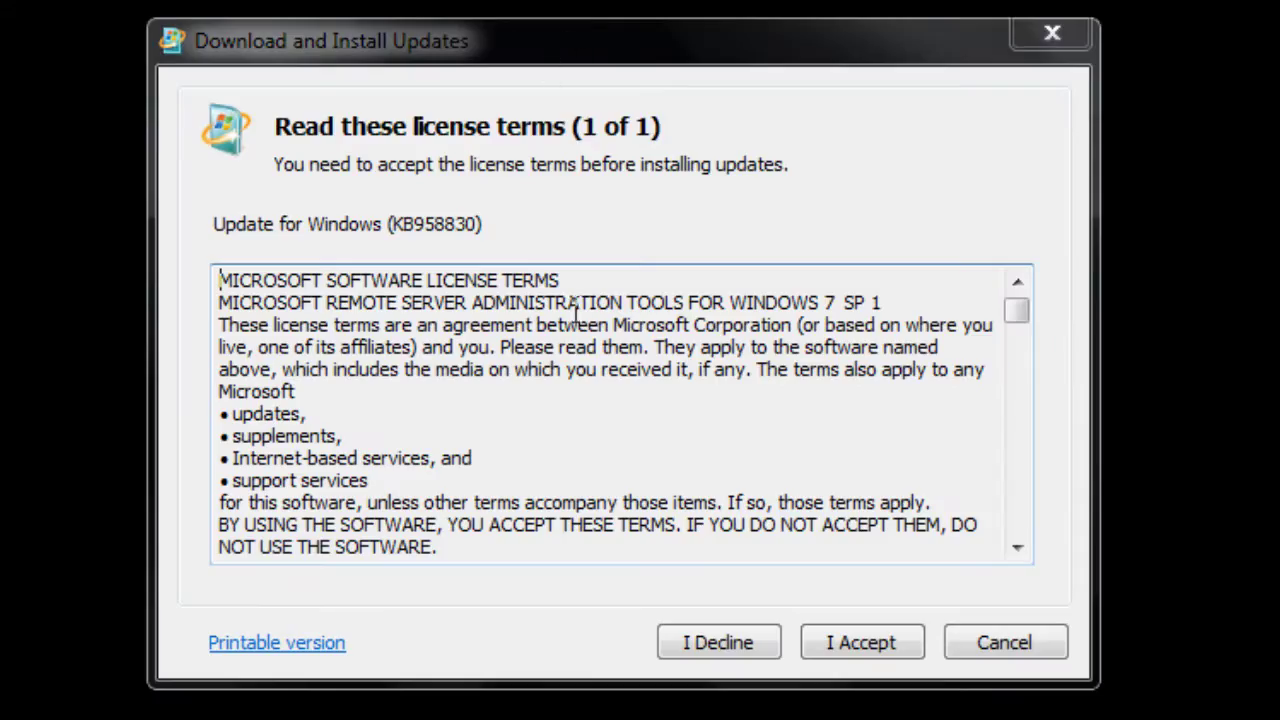
left_click(878, 644)
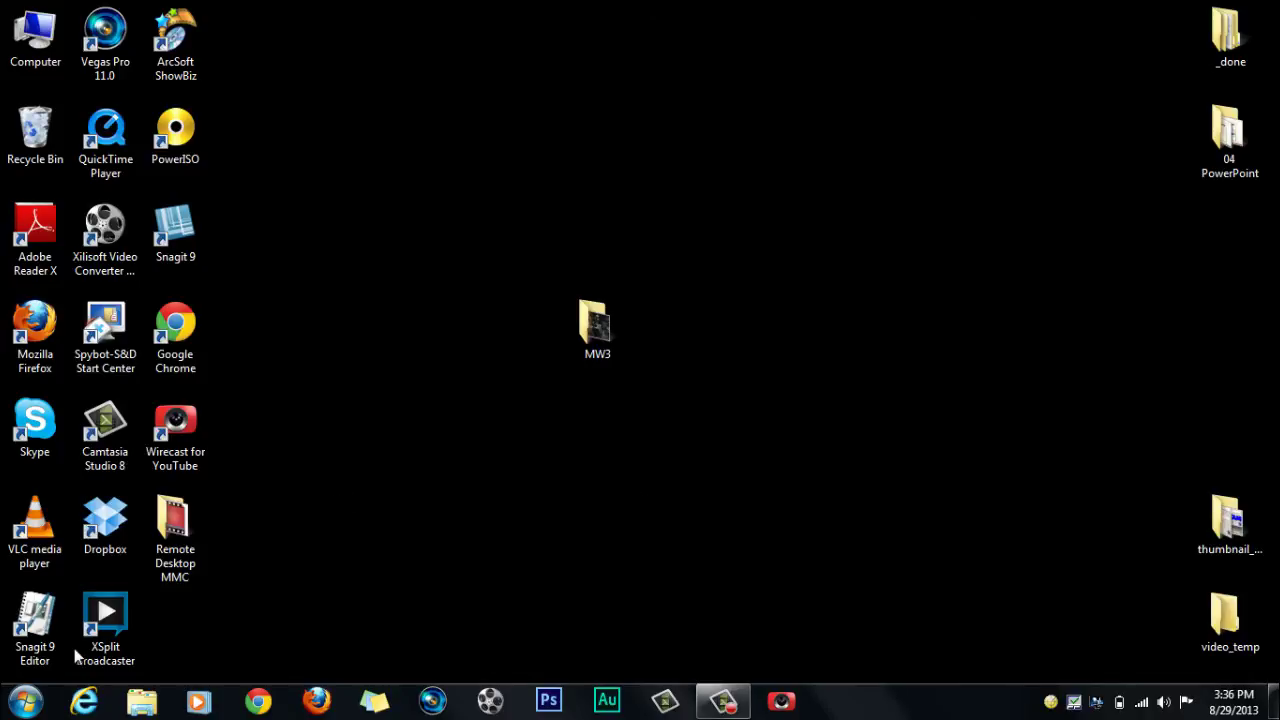
- Open Windows Features and expand Remote Server Administration Tools with its role and feature tool groups
left_click(25, 700)
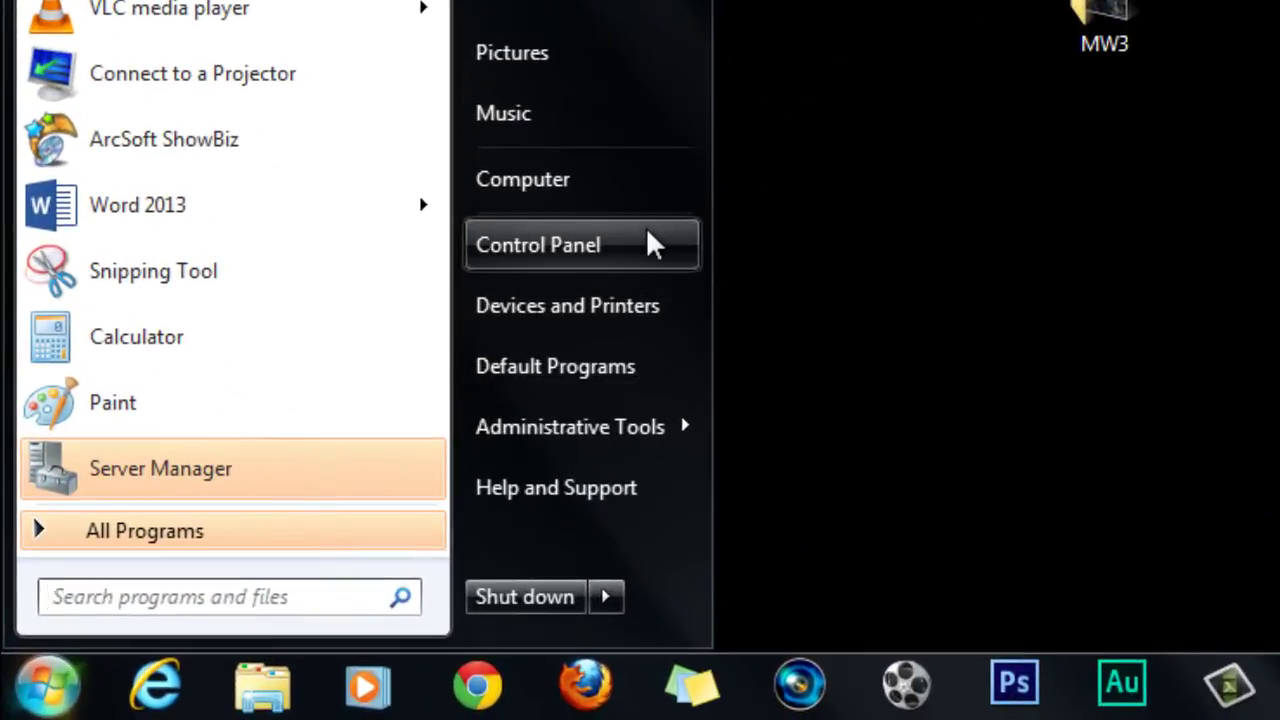
left_click(647, 231)
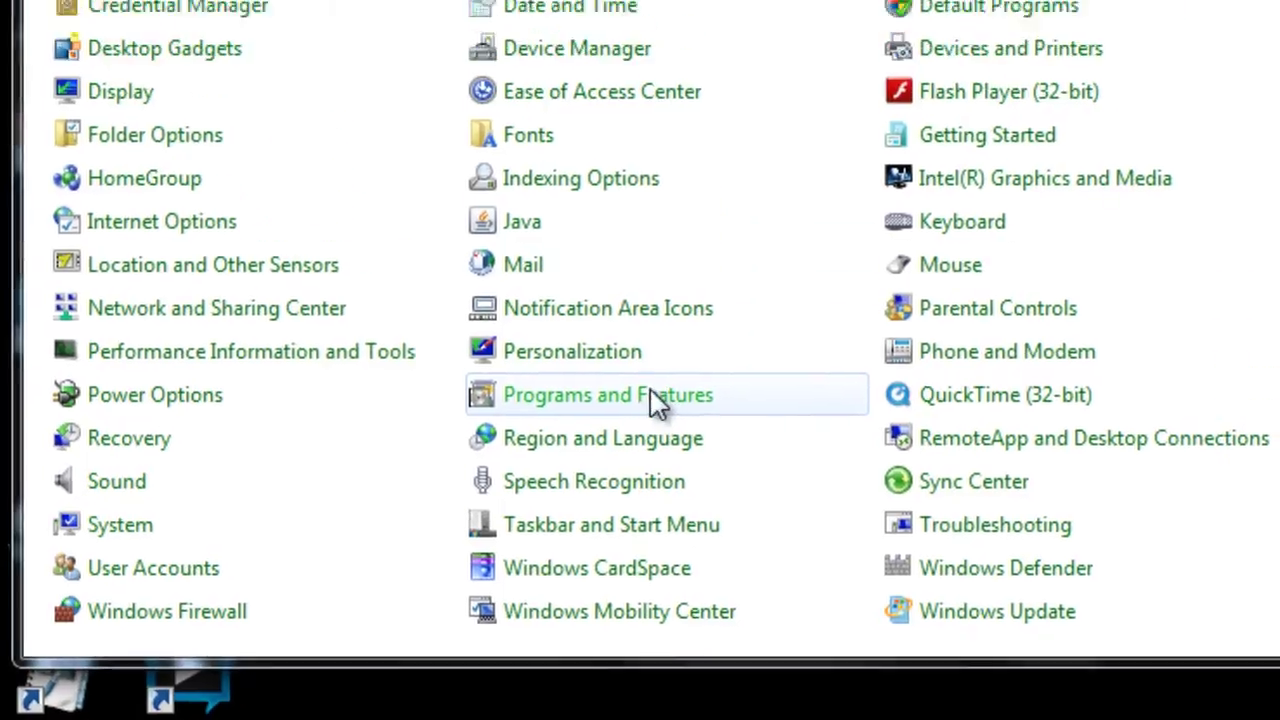
left_click(662, 250)
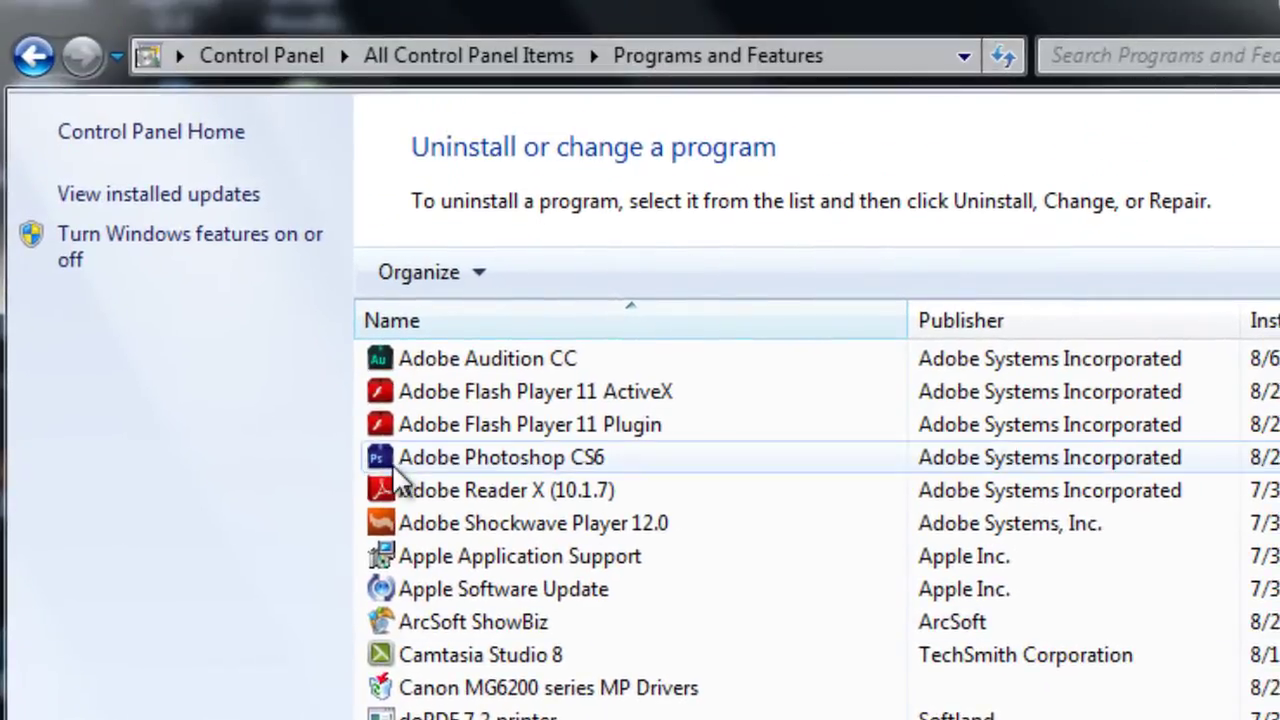
left_click(244, 265)
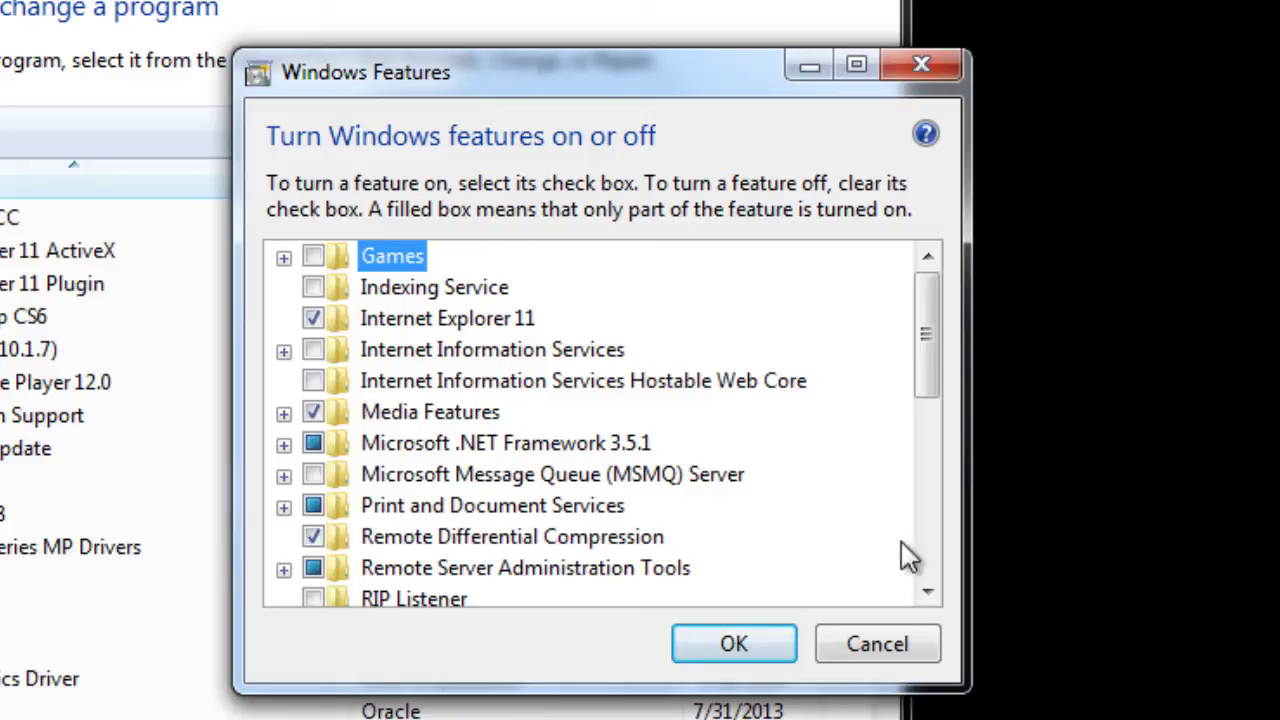
left_click(927, 592)
left_click(927, 592)
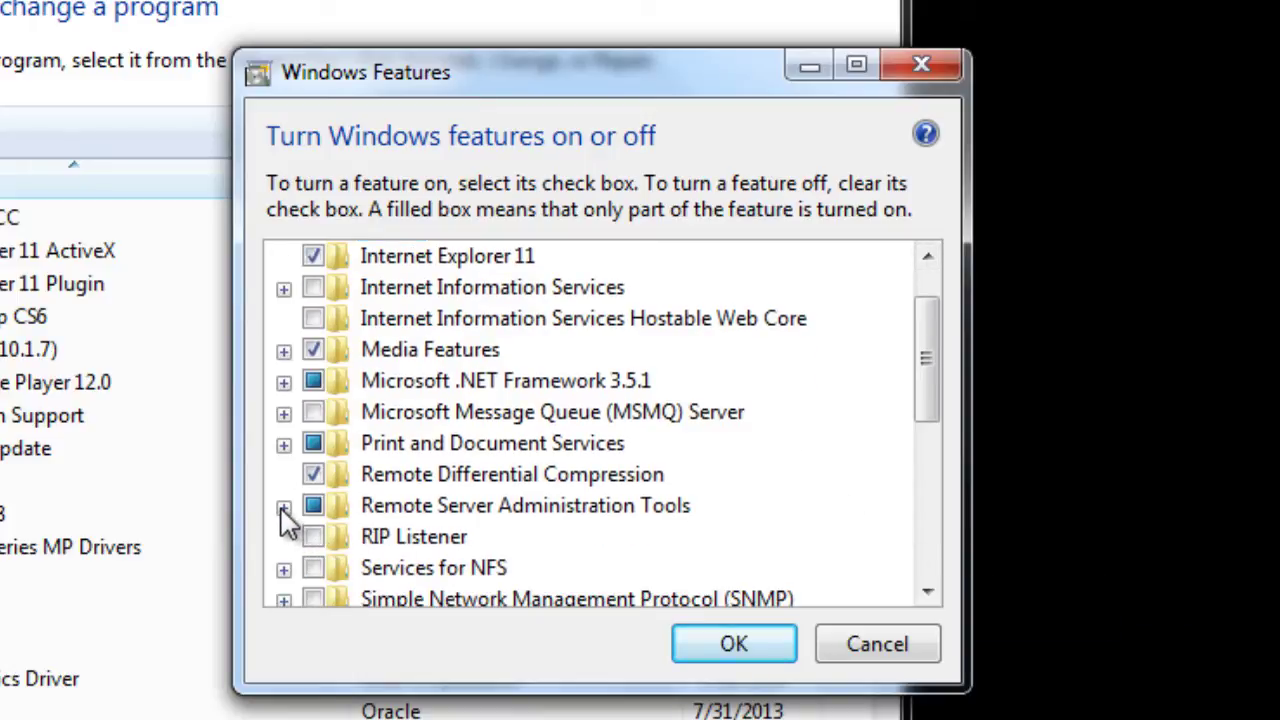
left_click(284, 507)
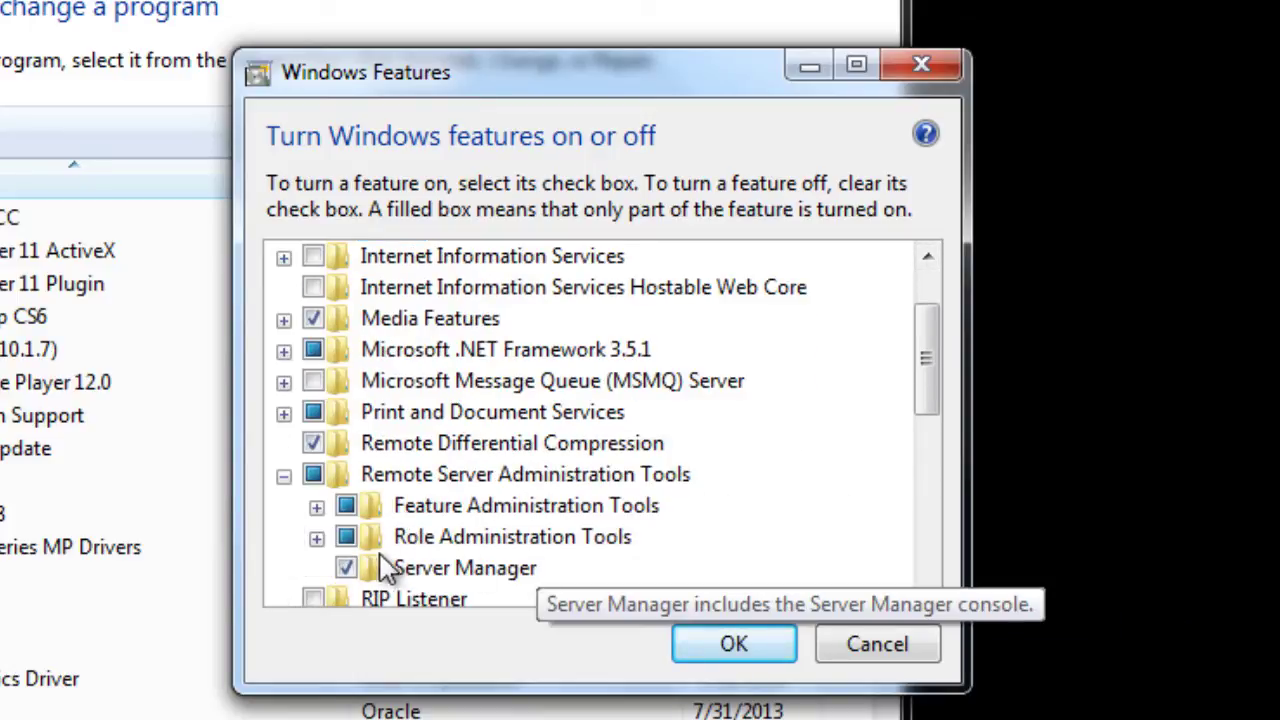
left_click(316, 538)
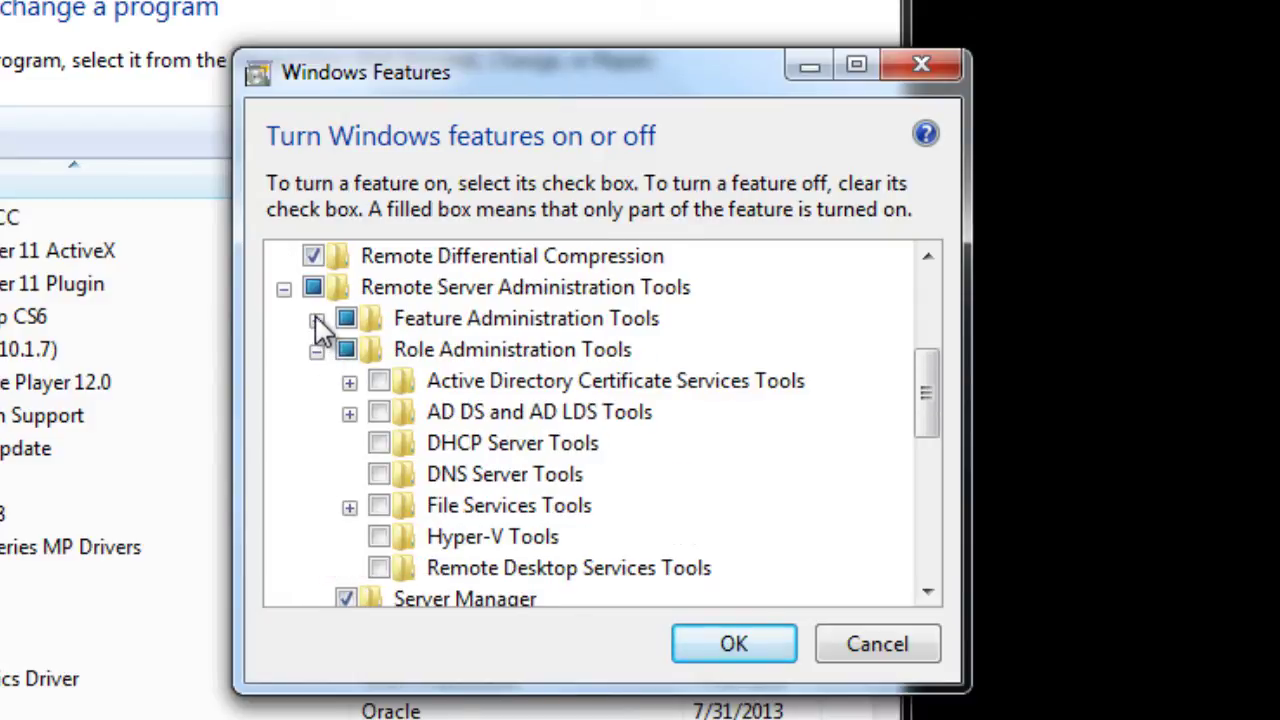
left_click(316, 318)
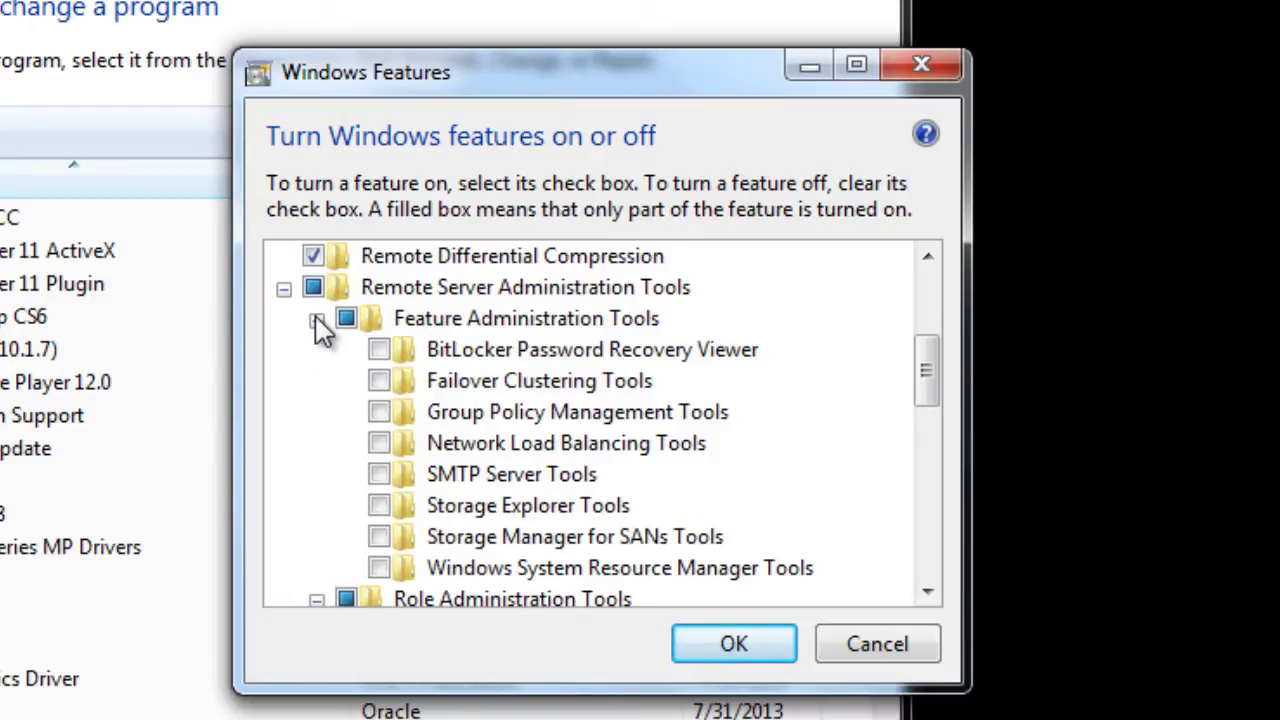
- Tick Remote Desktop Services, Hyper-V, DNS Server and DHCP Server Tools and apply the changes
left_click(928, 592)
left_click(928, 592)
left_click(928, 592)
left_click(928, 592)
left_click(928, 592)
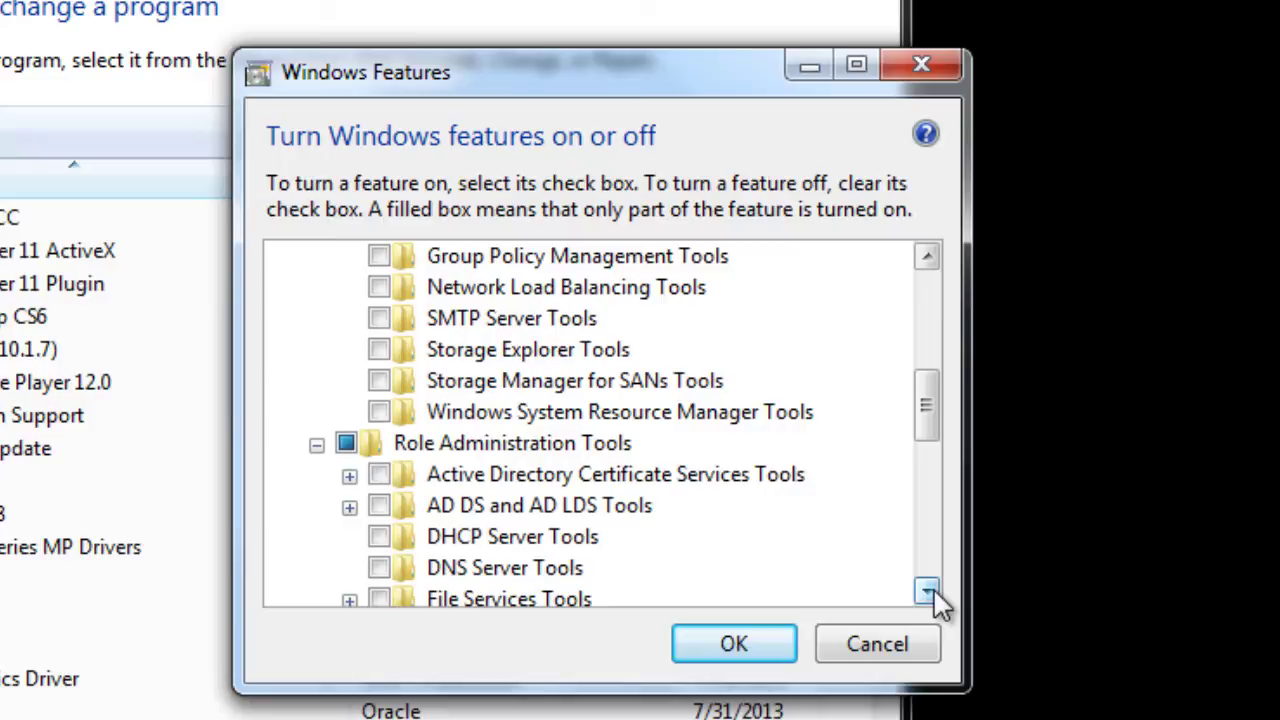
left_click(928, 592)
left_click(928, 592)
left_click(928, 592)
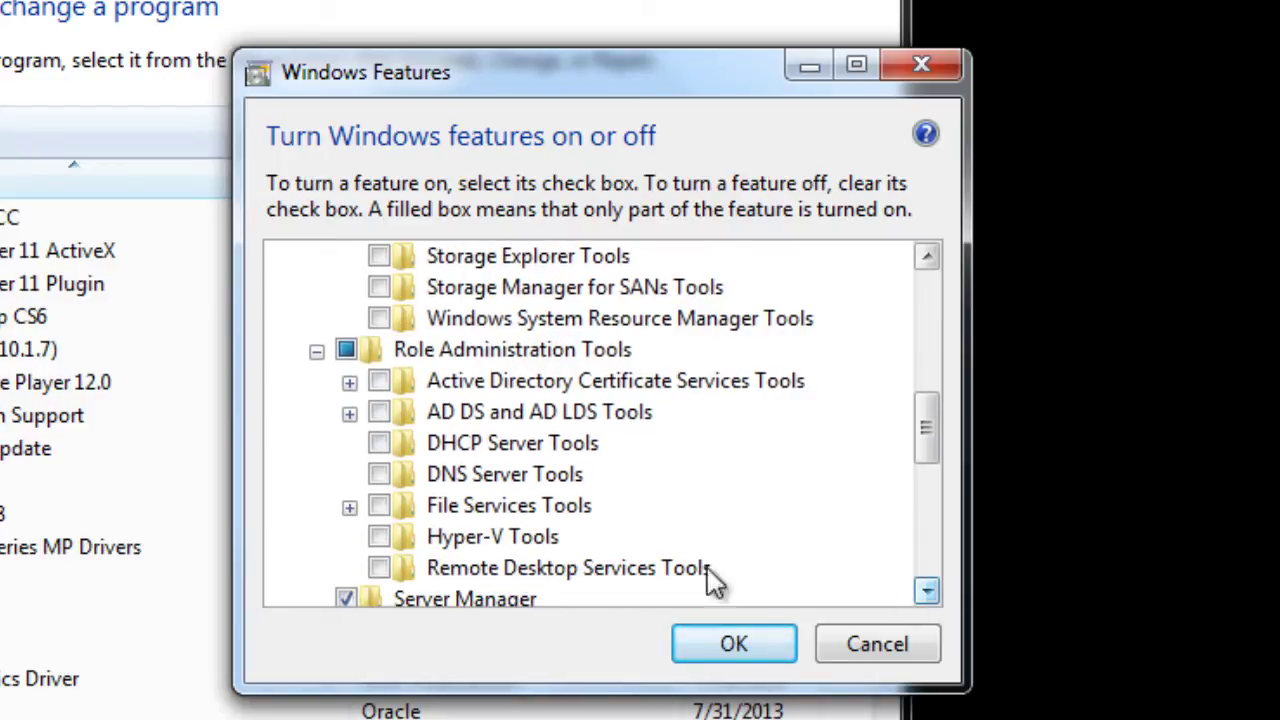
left_click(378, 568)
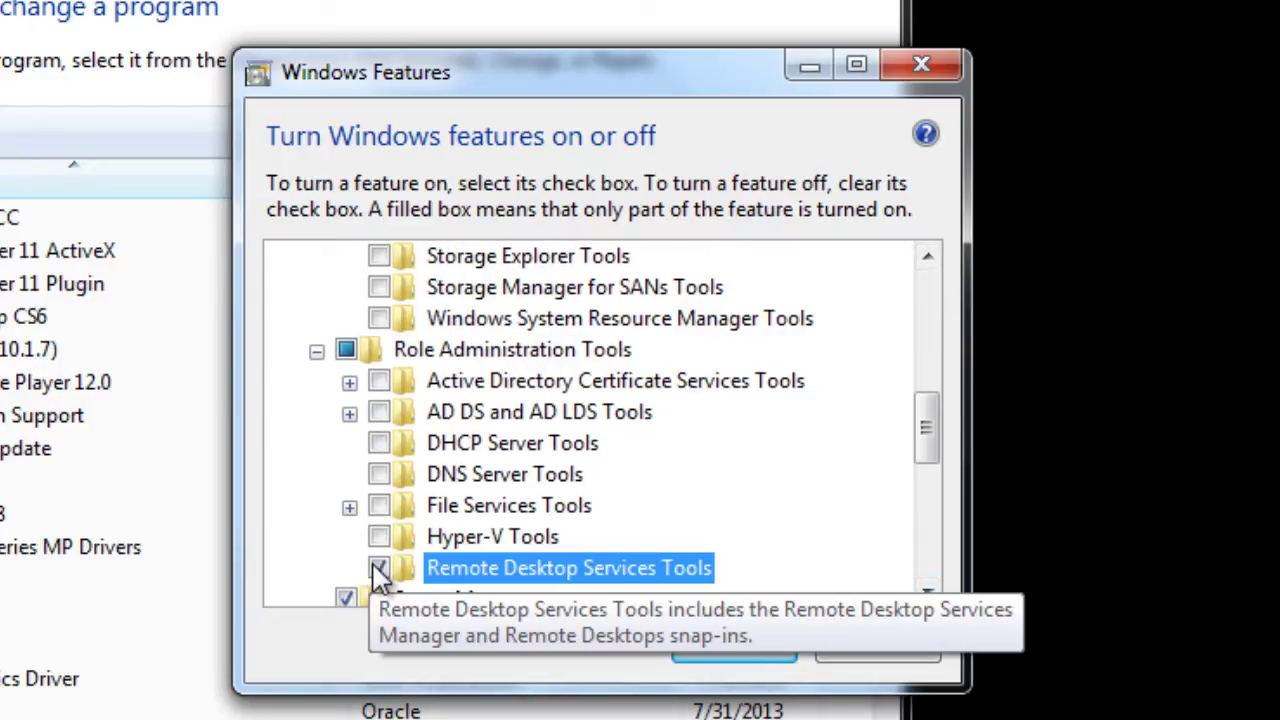
left_click(379, 537)
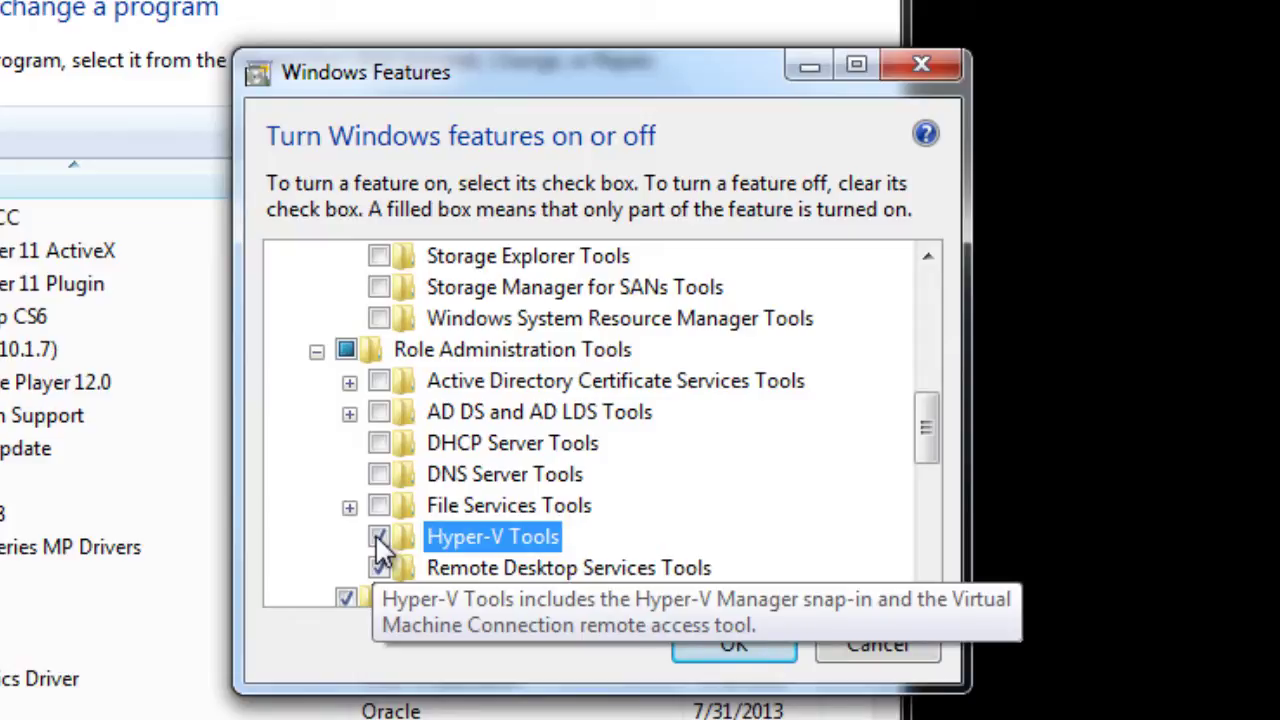
left_click(378, 474)
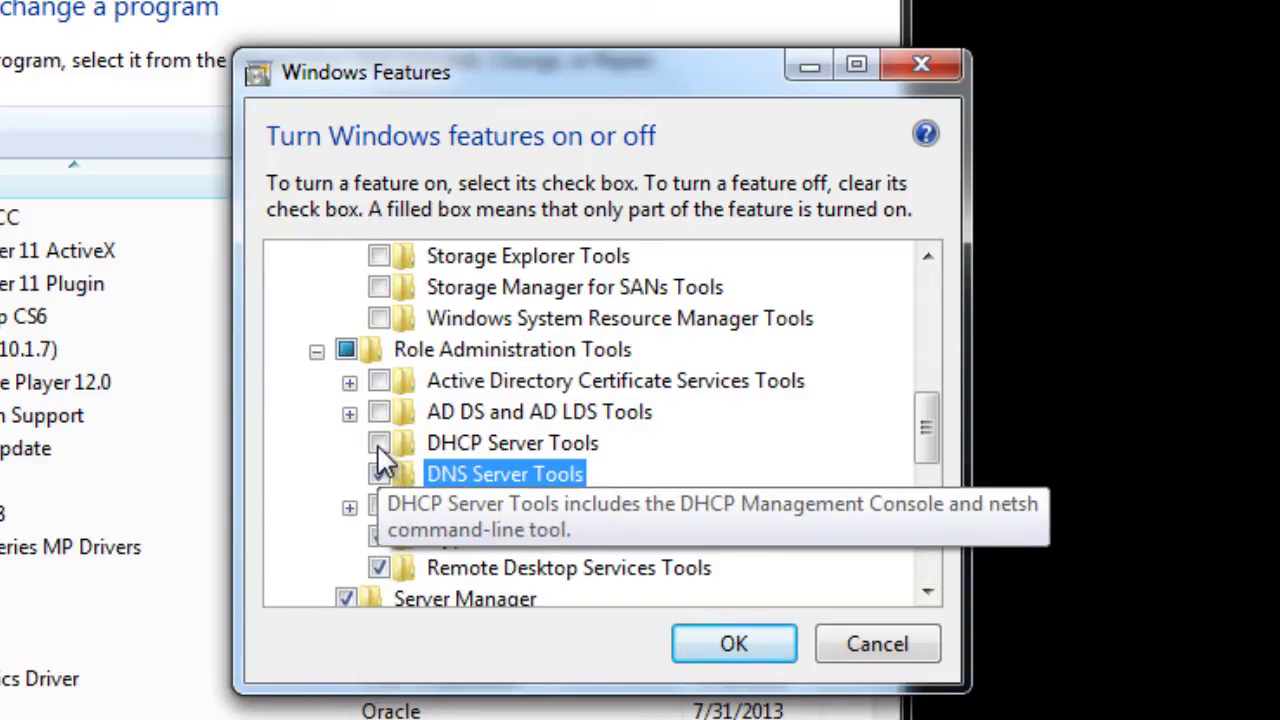
left_click(380, 444)
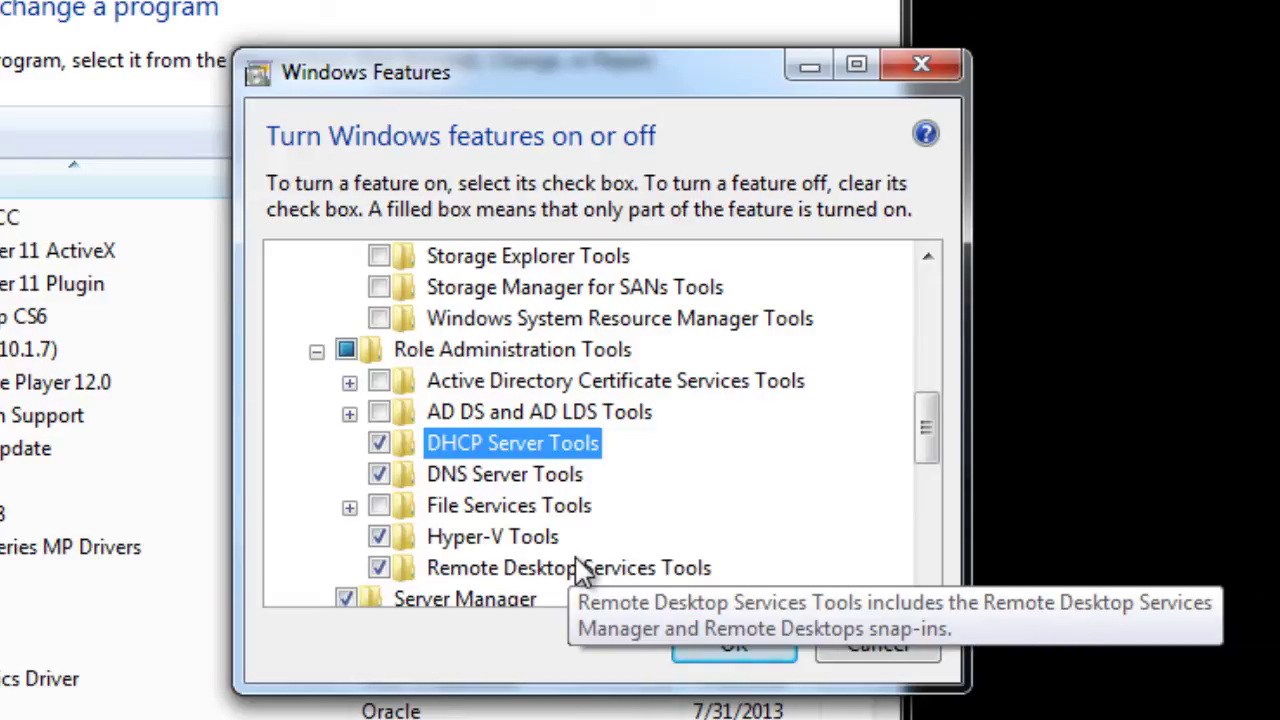
left_click(727, 648)
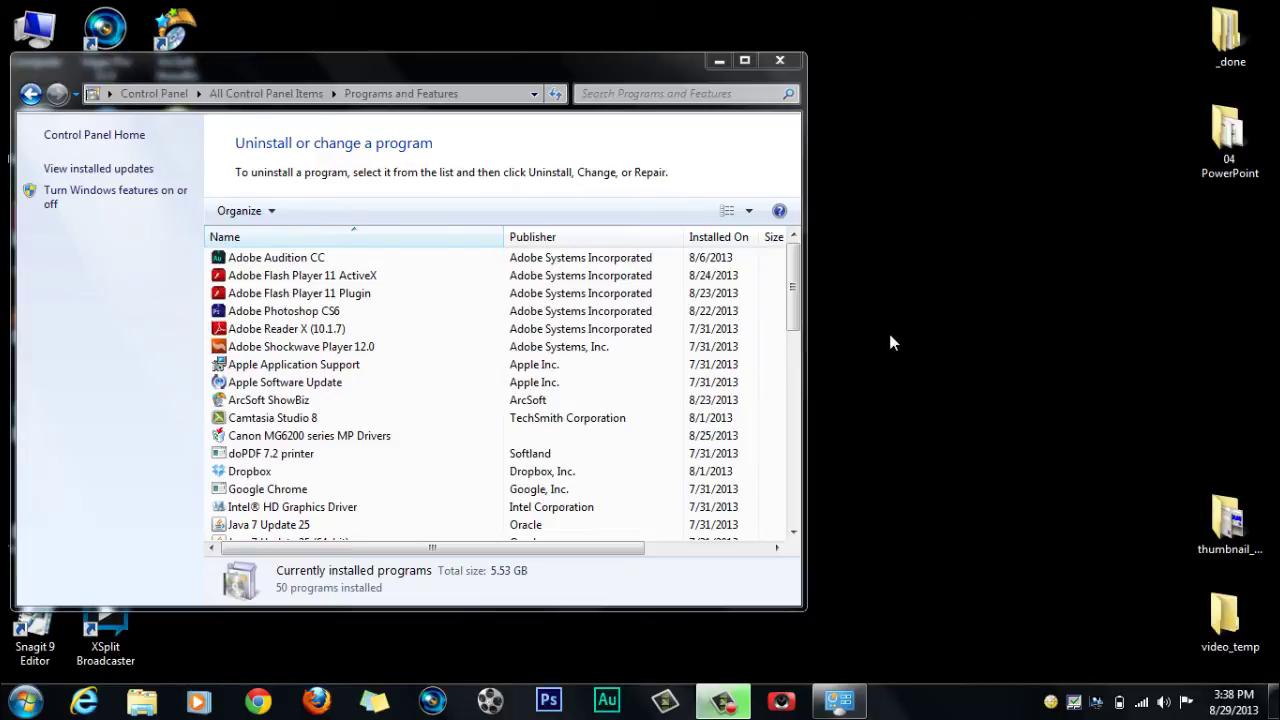
- Close the Programs and Features window
left_click(789, 60)
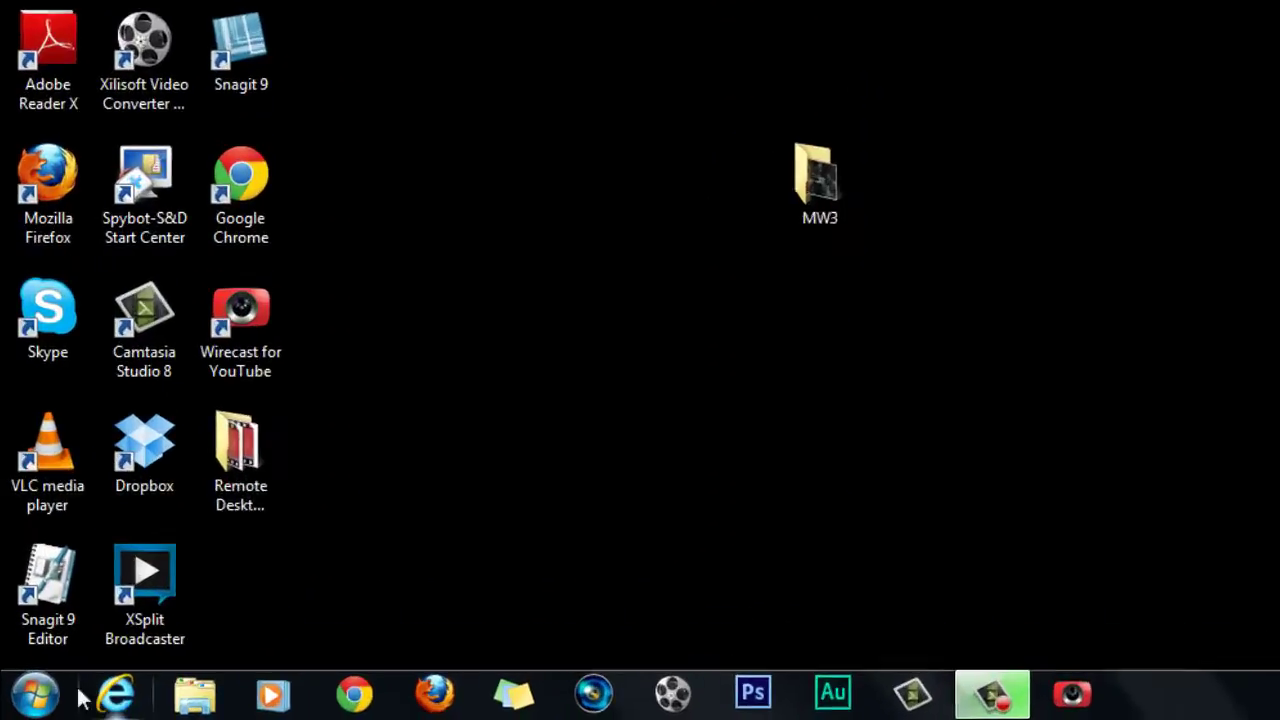
- Check that Administrative Tools in the Start menu lists Hyper-V Manager, DHCP, DNS and Remote Desktop Services
left_click(45, 693)
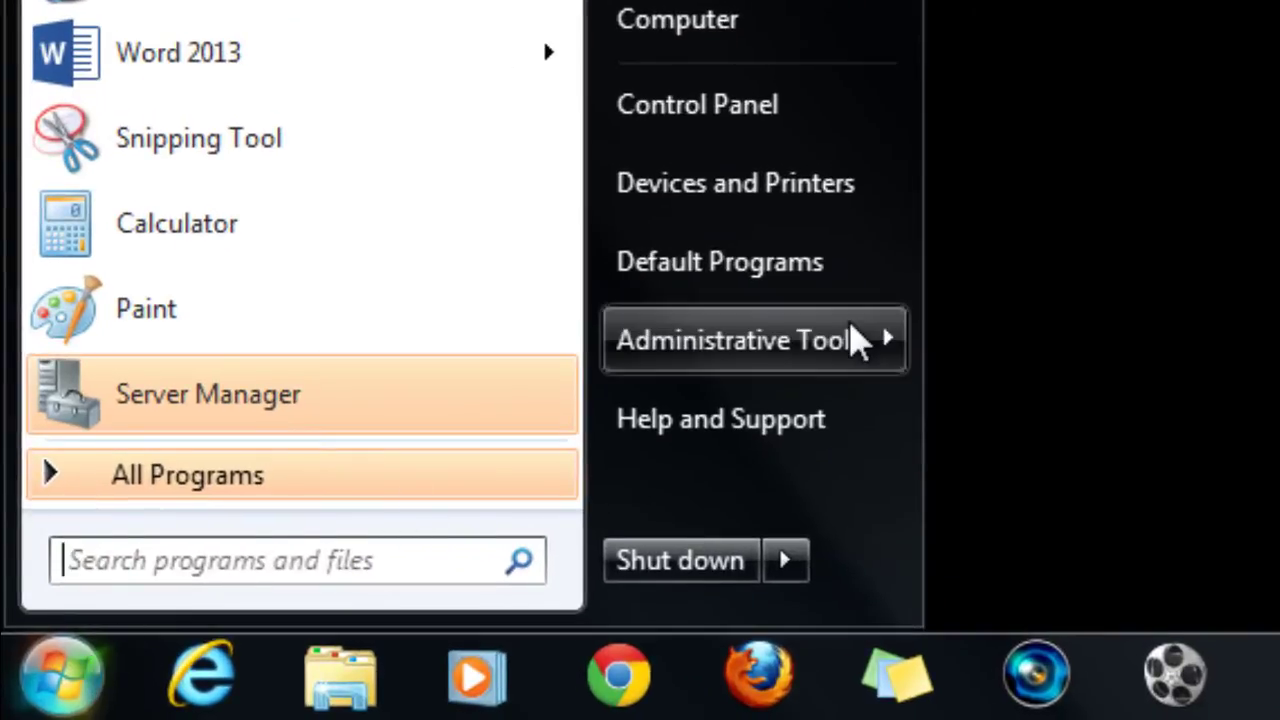
mouse_move(855, 340)
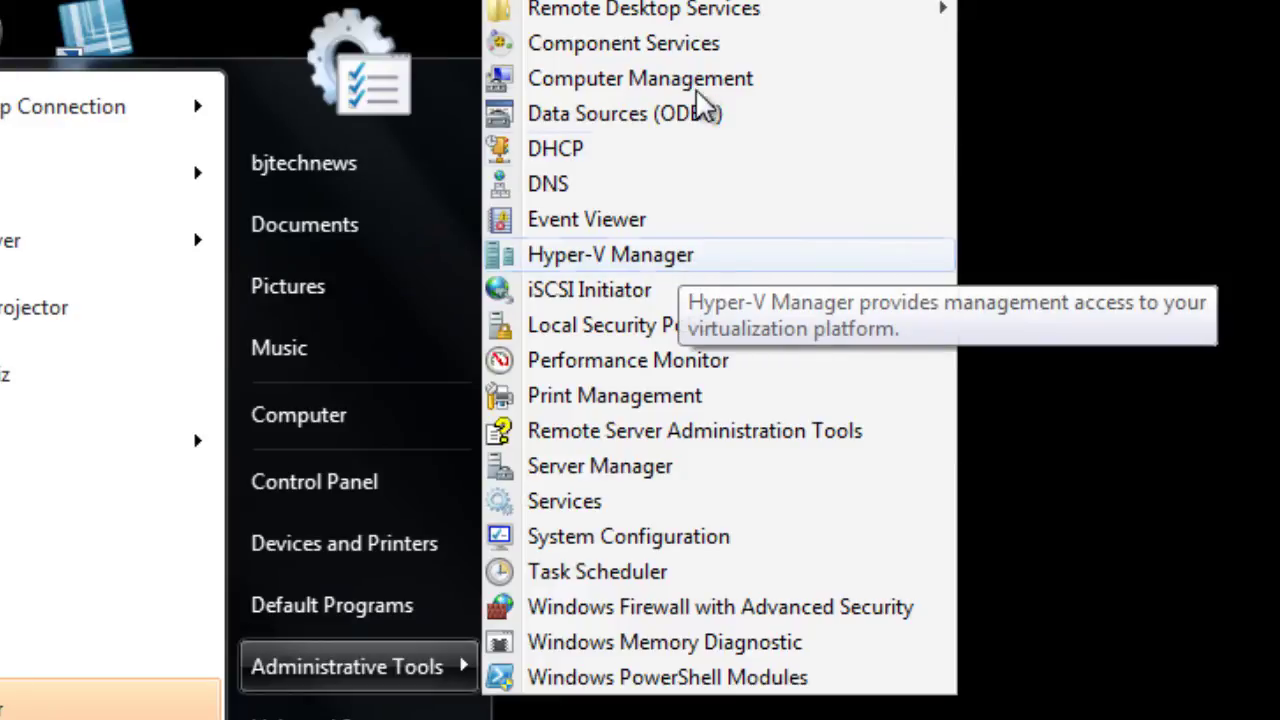
mouse_move(703, 15)
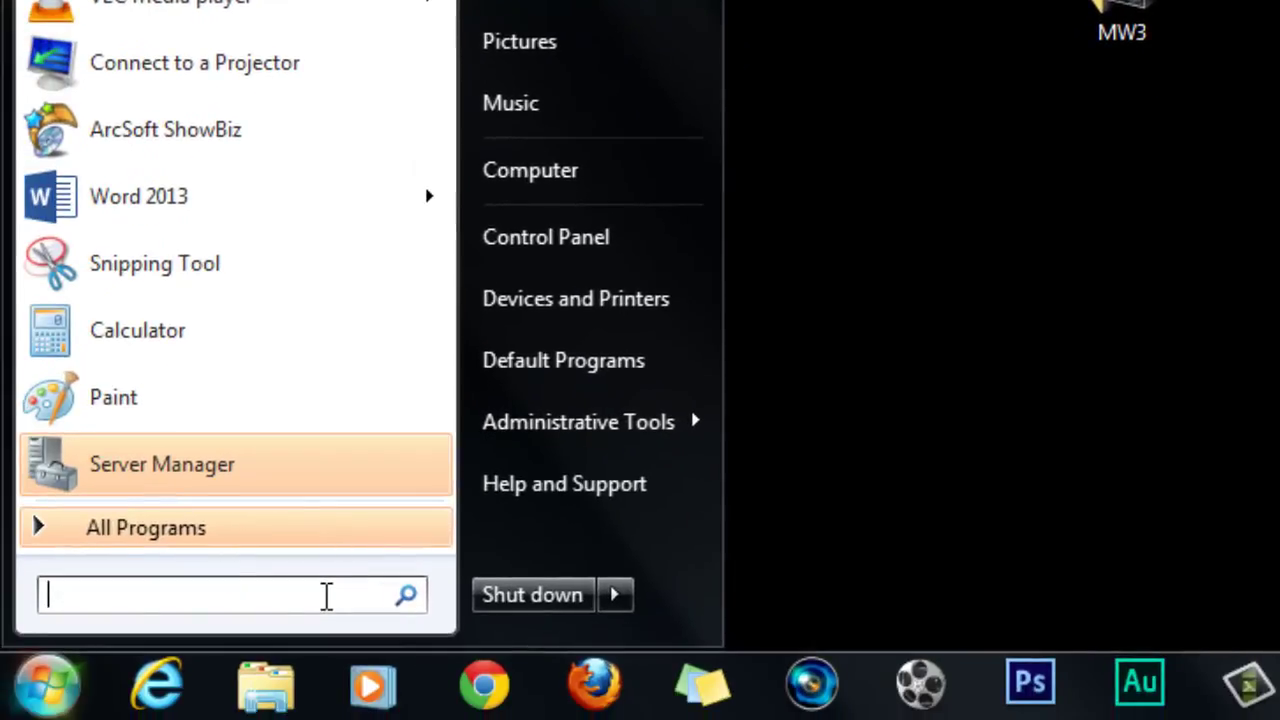
- Launch a new mmc console from Start search and open Add/Remove Snap-in
left_click(326, 591)
type("mmc")
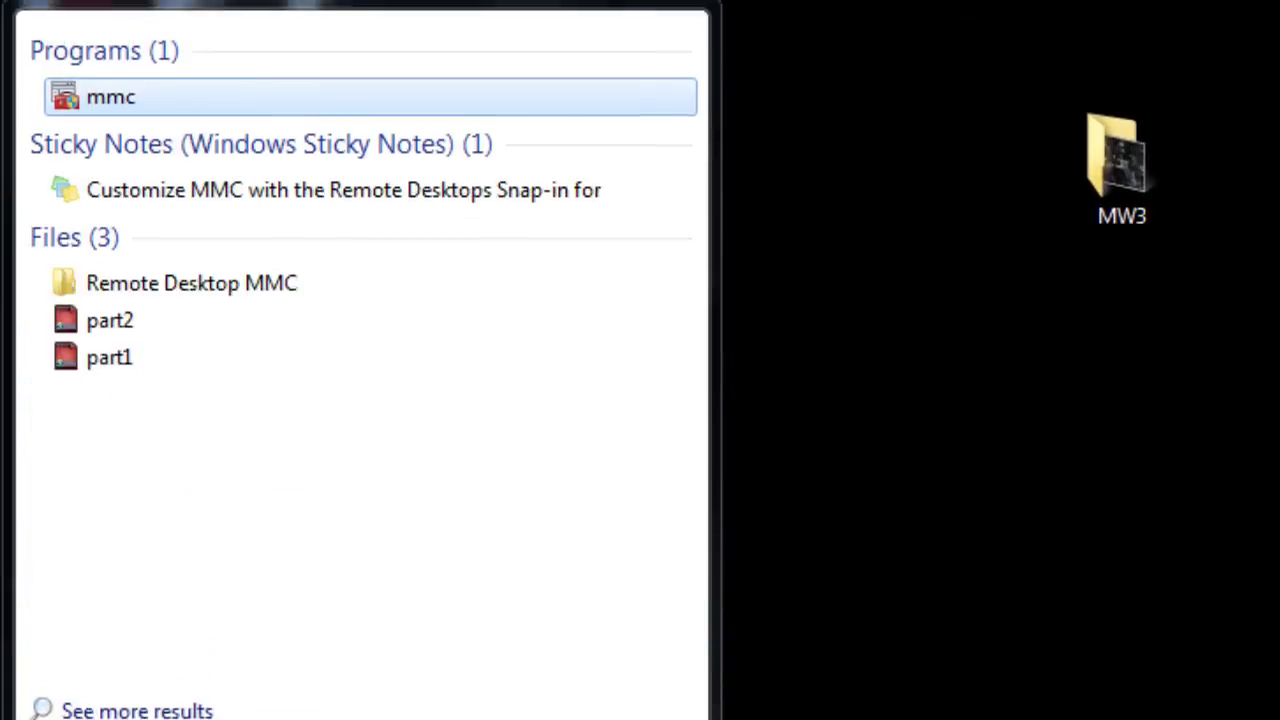
key("Return")
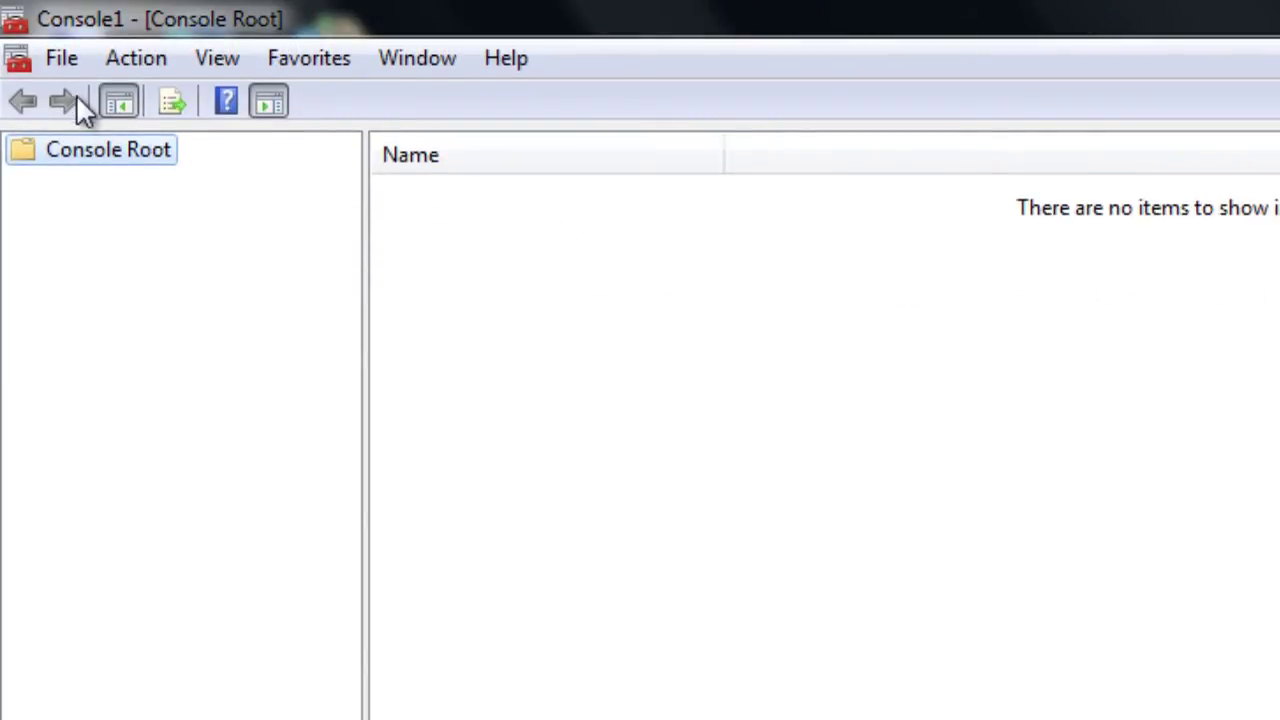
left_click(64, 61)
left_click(145, 268)
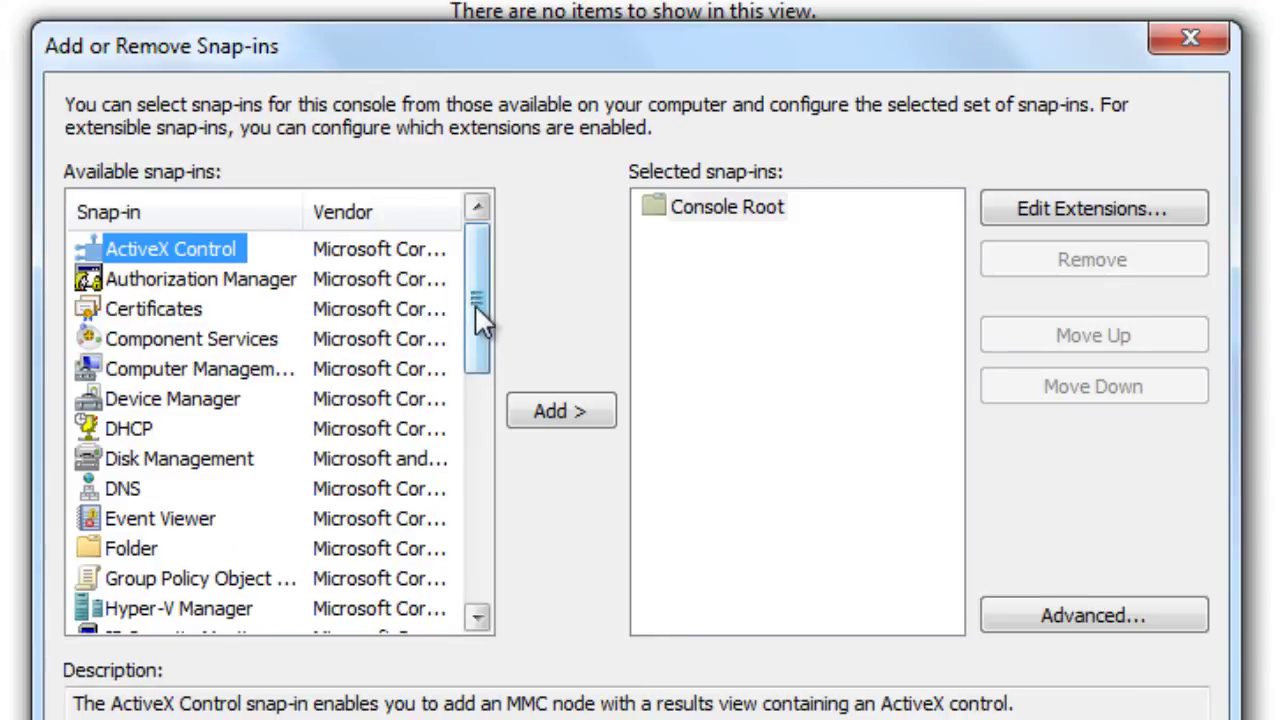
- Add the Remote Desktops and Hyper-V Manager snap-ins to the console
left_click_drag(475, 306, 503, 471)
left_click(172, 458)
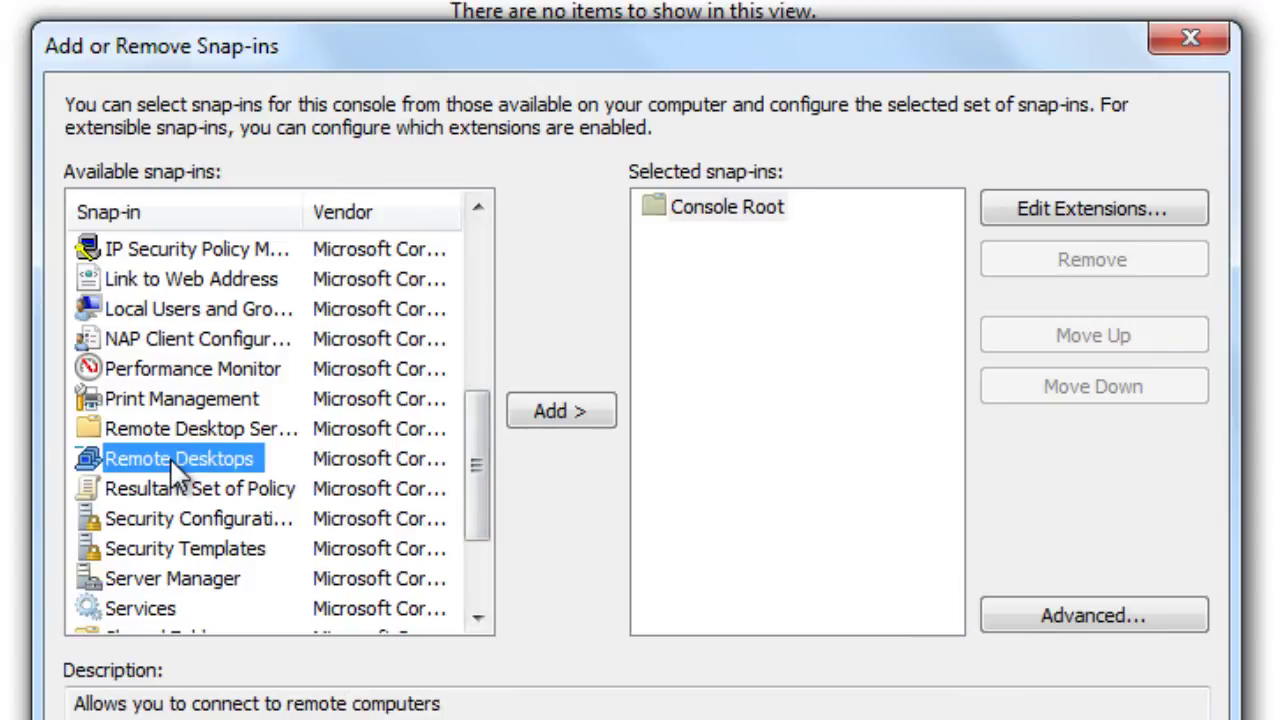
left_click(565, 408)
left_click_drag(472, 450, 466, 349)
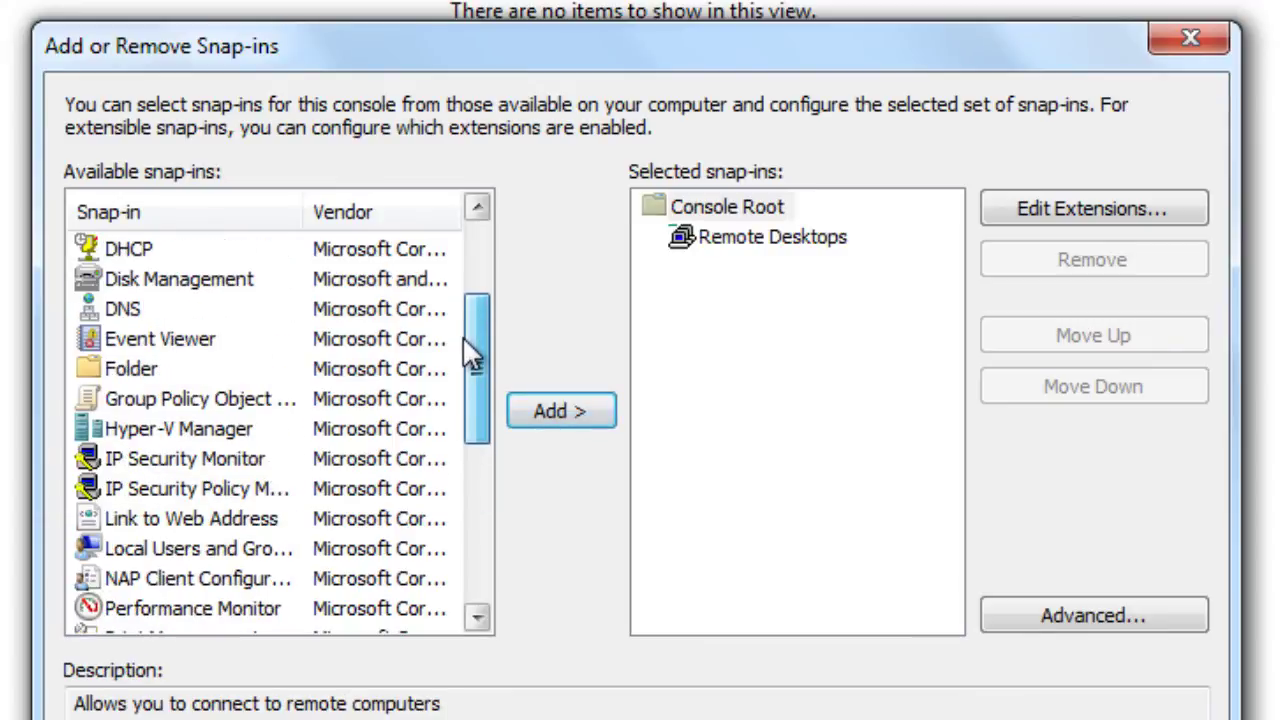
scroll(250, 420, "down", 2)
scroll(250, 415, "up", 1)
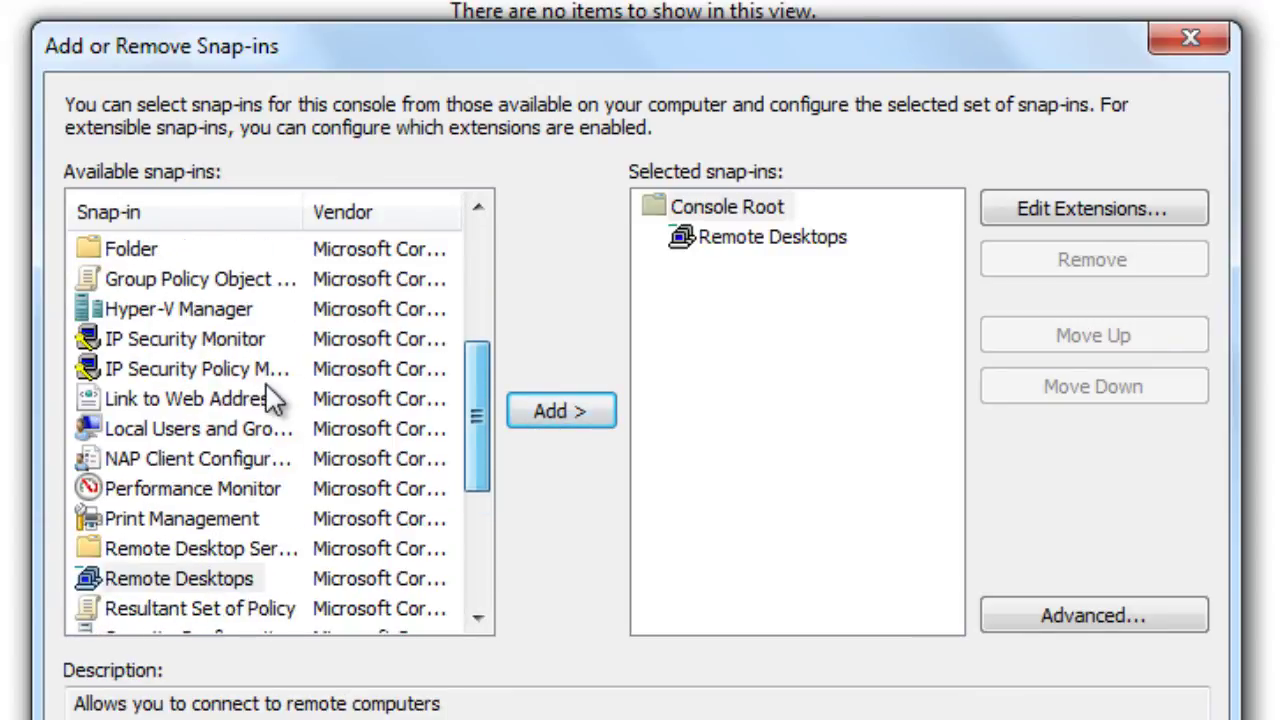
left_click(237, 305)
left_click(525, 405)
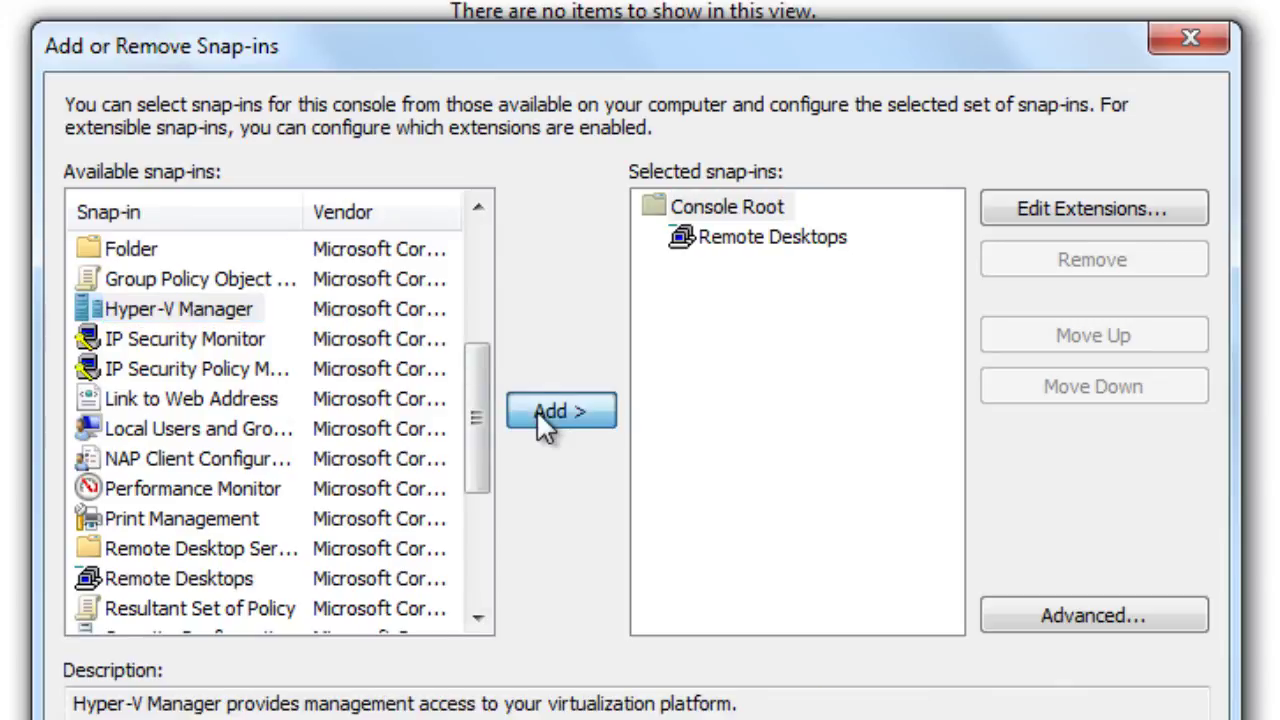
- Add the DNS and DHCP snap-ins to the console
left_click_drag(483, 396, 478, 345)
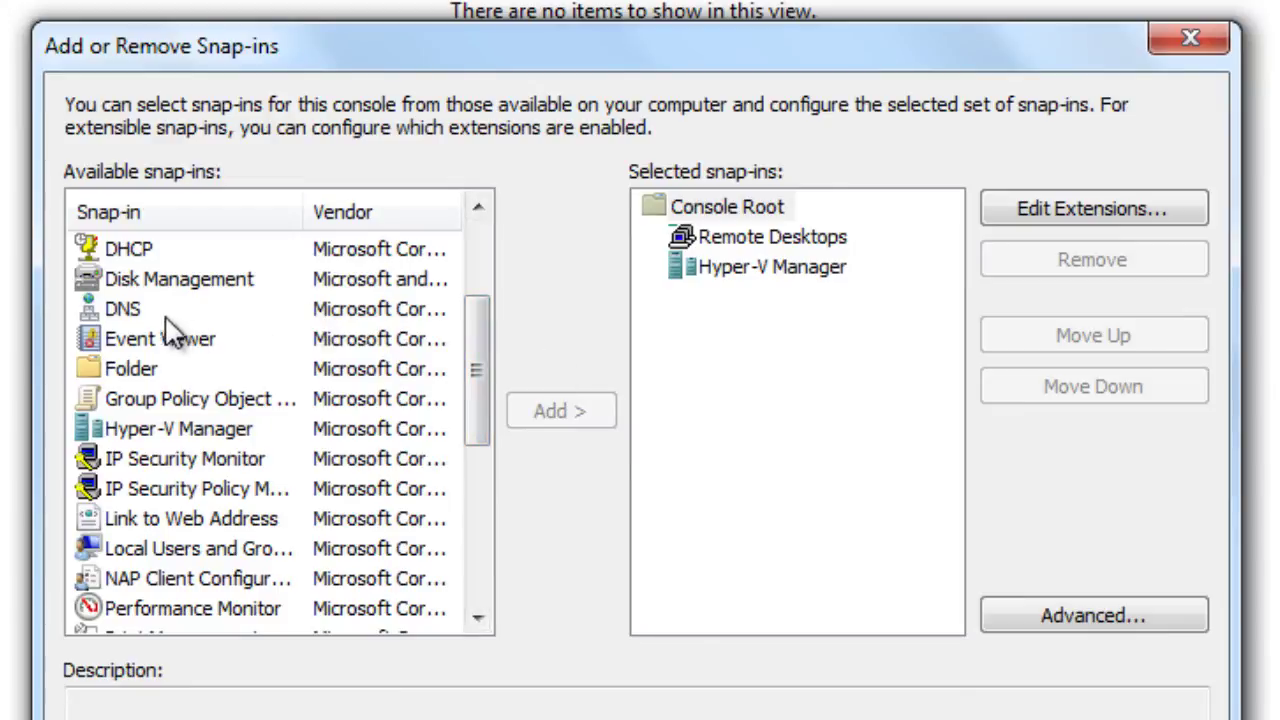
left_click(128, 310)
left_click(584, 420)
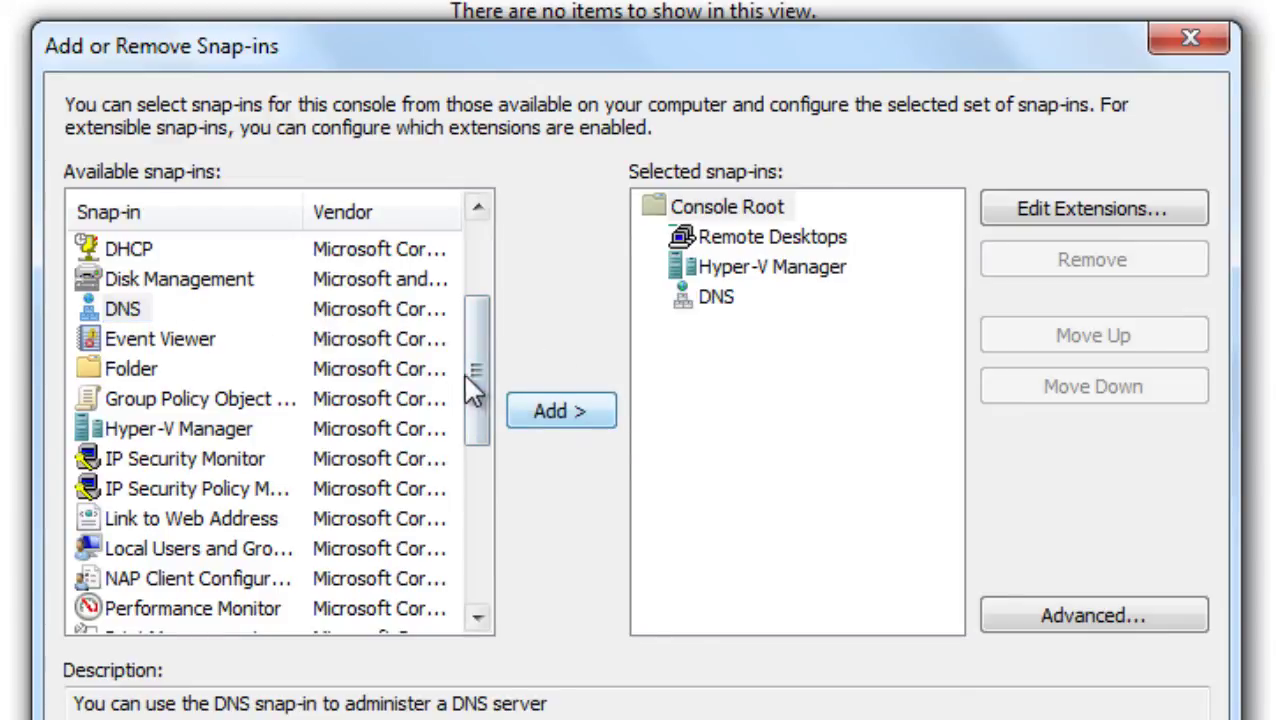
left_click_drag(471, 373, 476, 310)
scroll(230, 322, "up", 1)
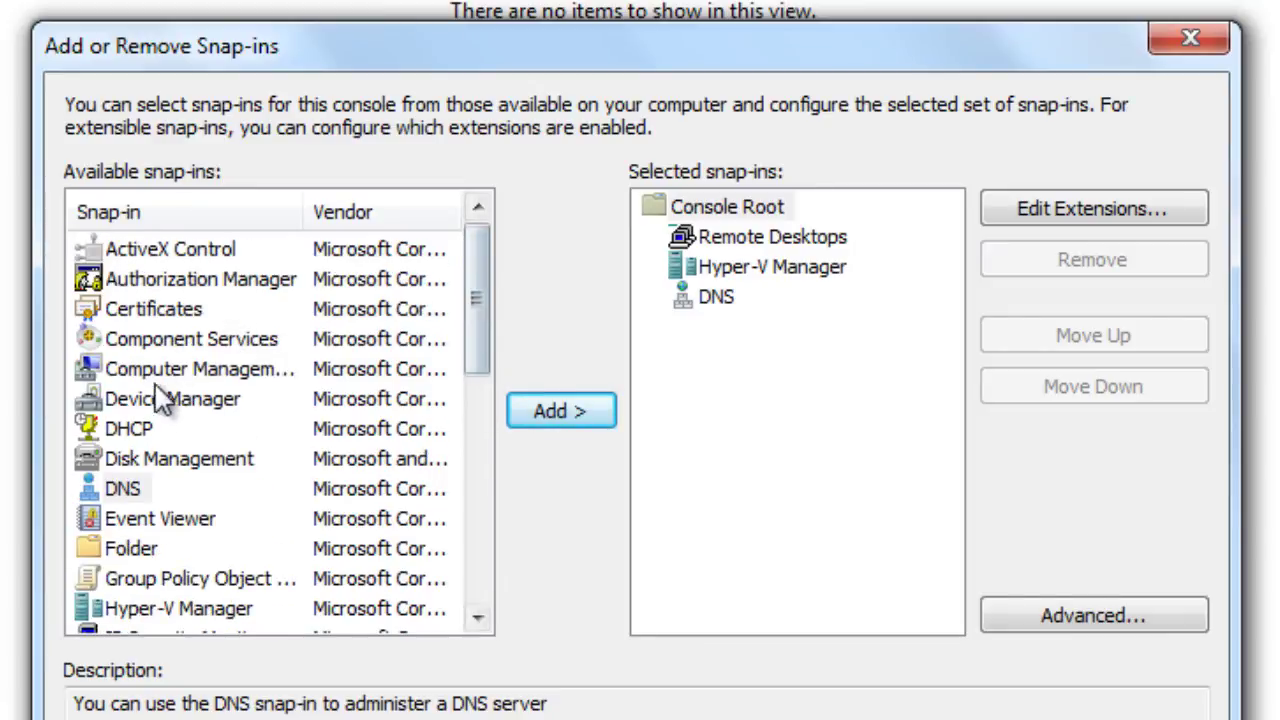
left_click(131, 428)
left_click(575, 410)
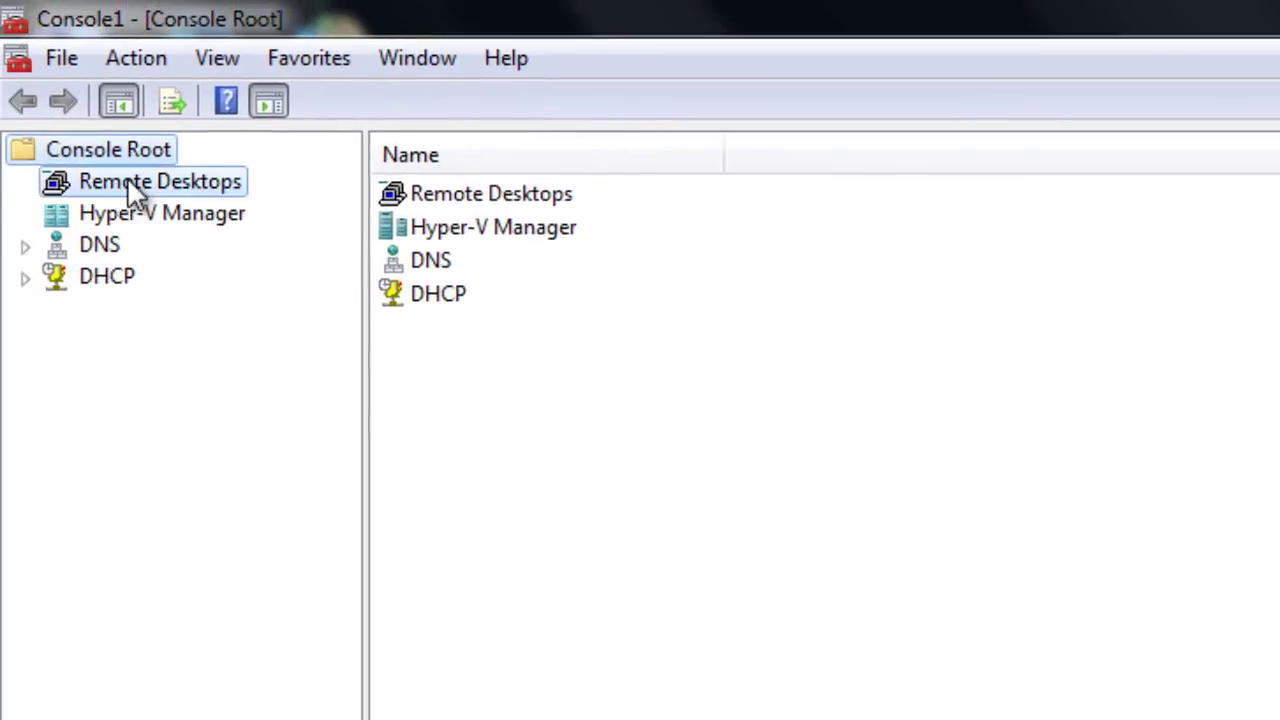
- Open Add New Connection from the Remote Desktops node's context menu, with the user name field focused
left_click(136, 190)
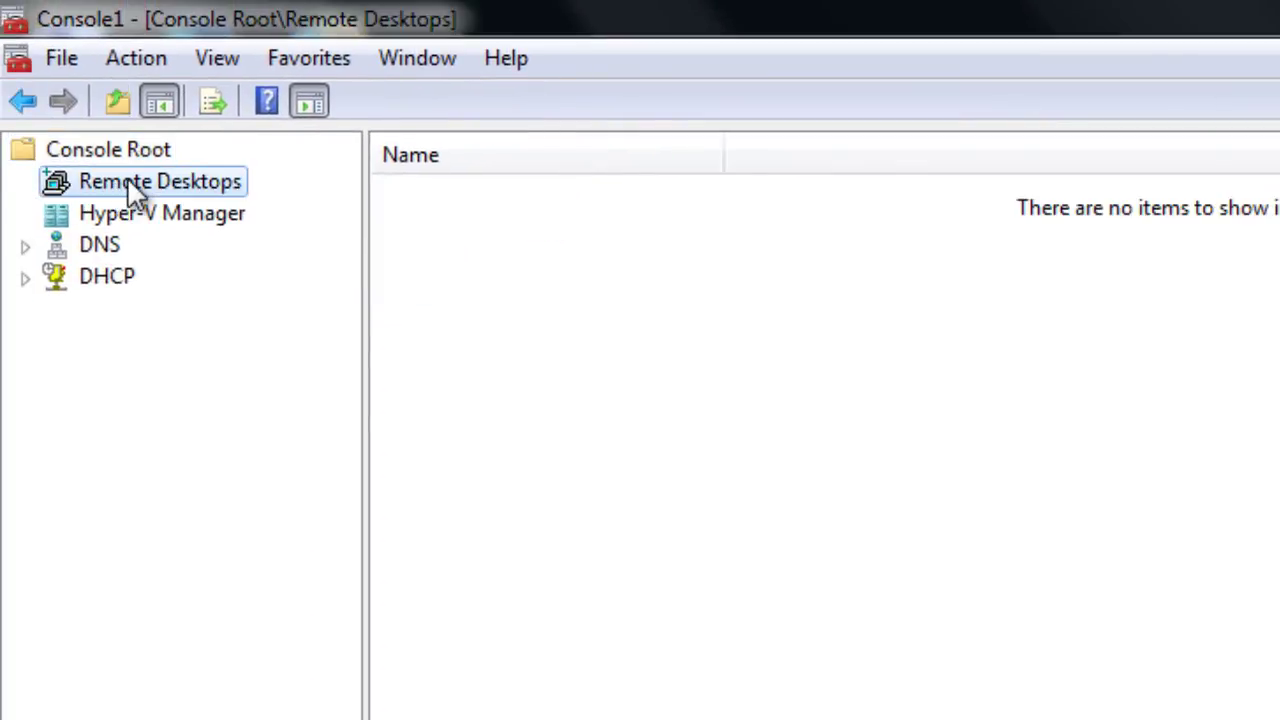
right_click(129, 181)
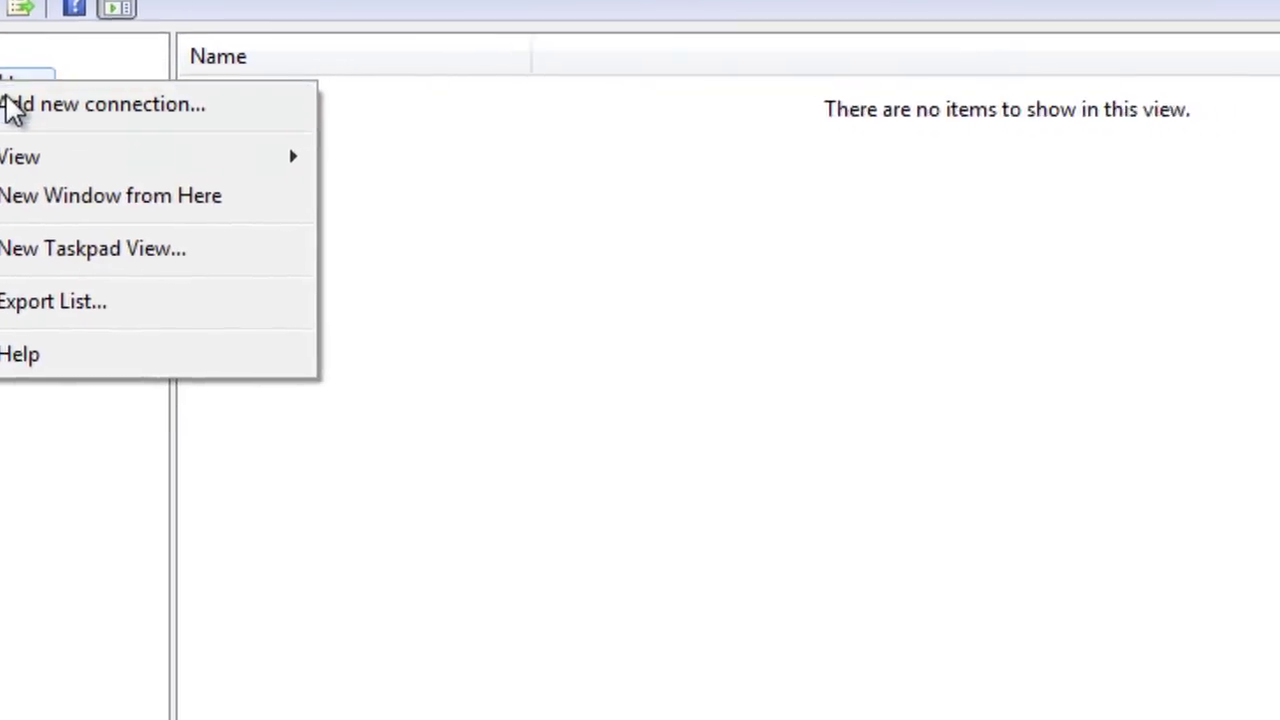
left_click(169, 204)
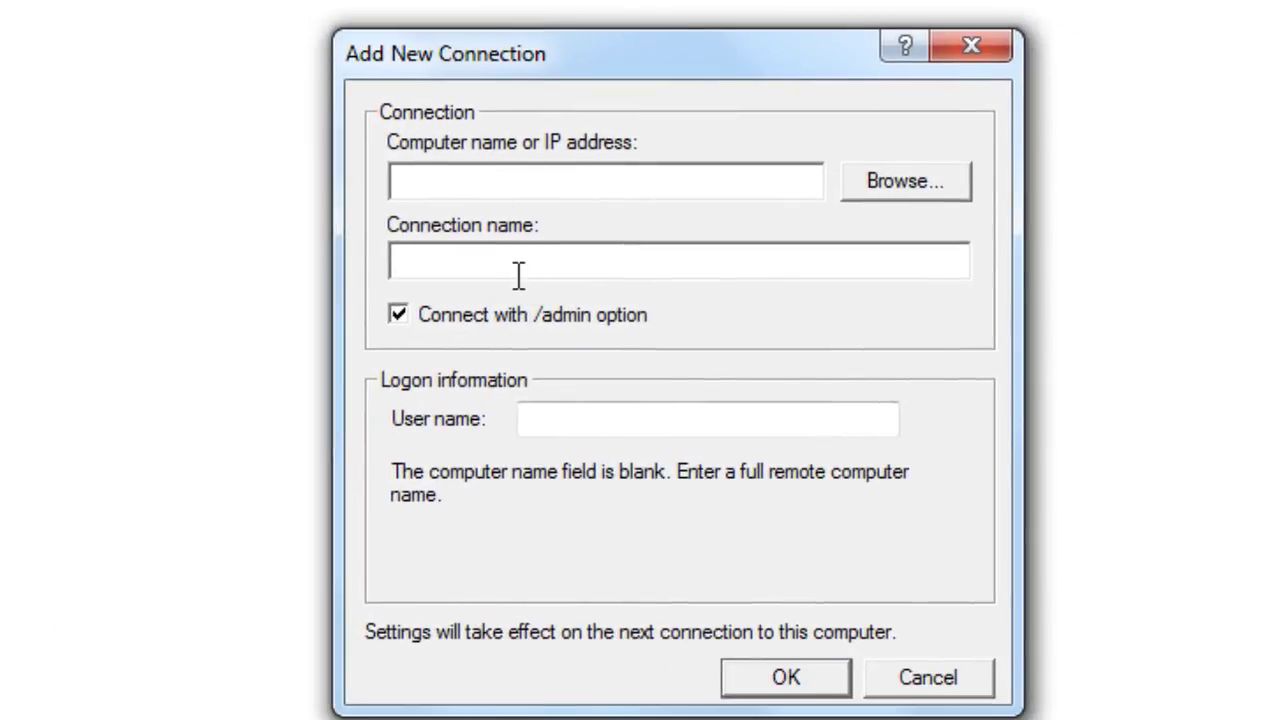
left_click(620, 423)
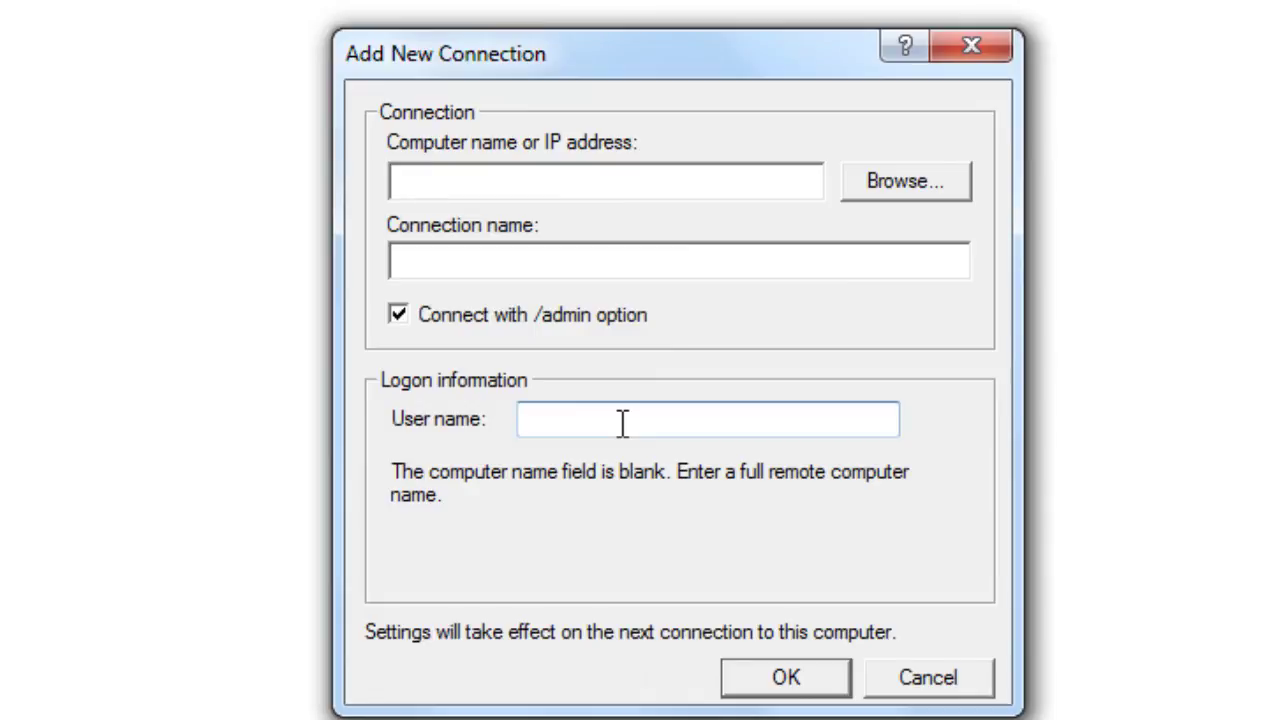